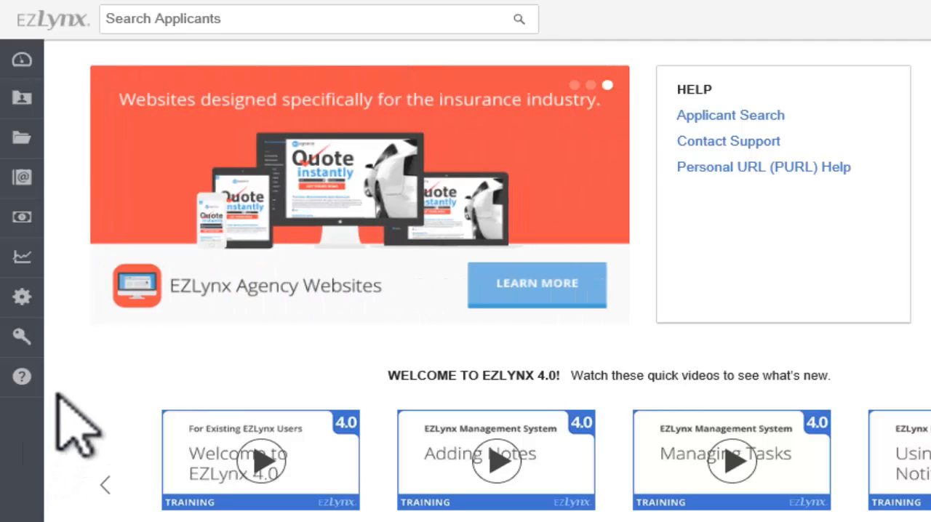
Open the Carrier Logins page in the settings
mouse_move(23, 60)
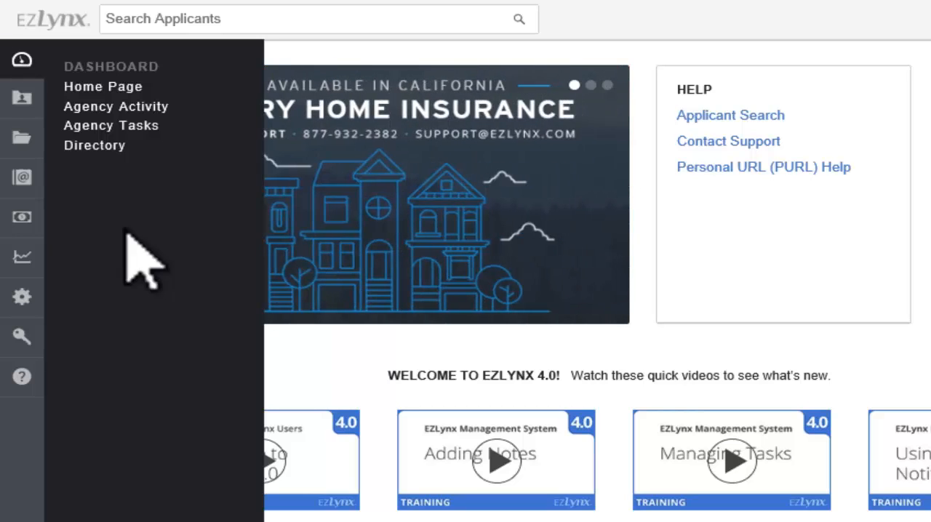
mouse_move(34, 307)
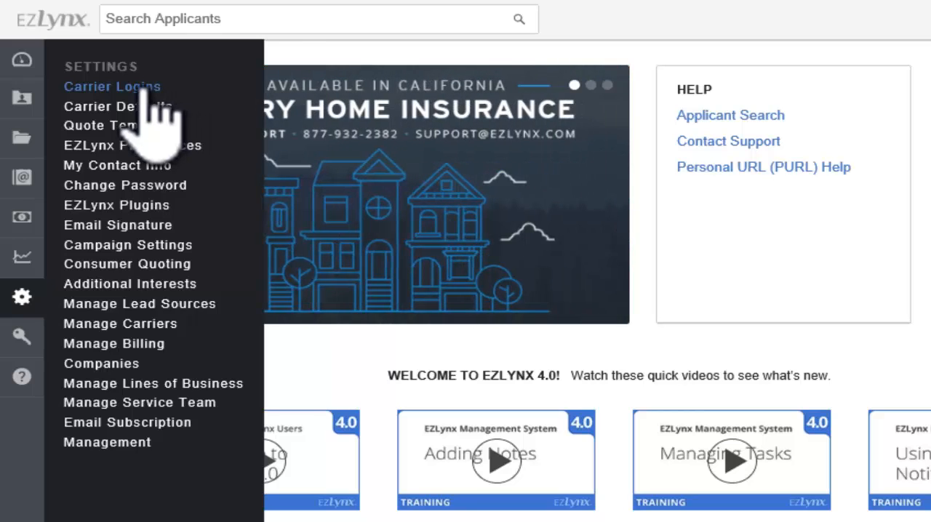
left_click(146, 88)
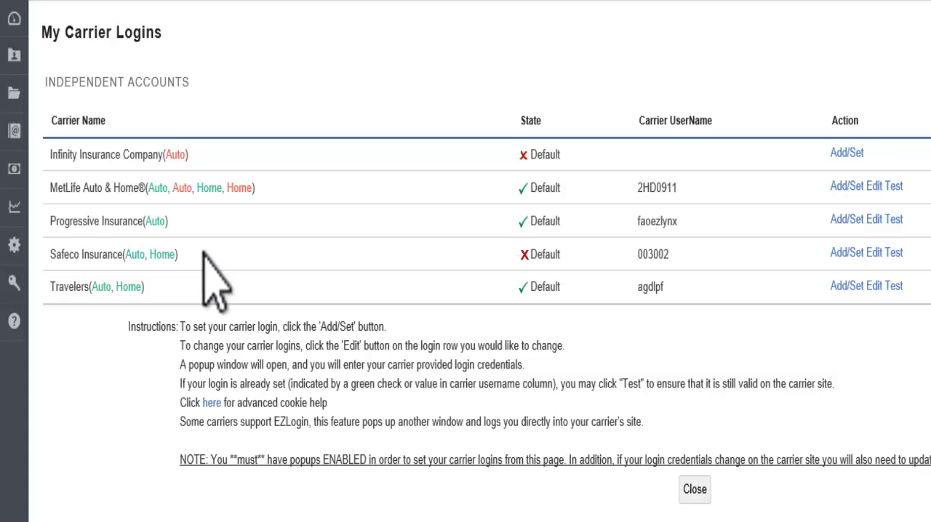
Open the Safeco Insurance (Auto, Home) login, keep its state as Default, and save and test the credentials
left_click(857, 252)
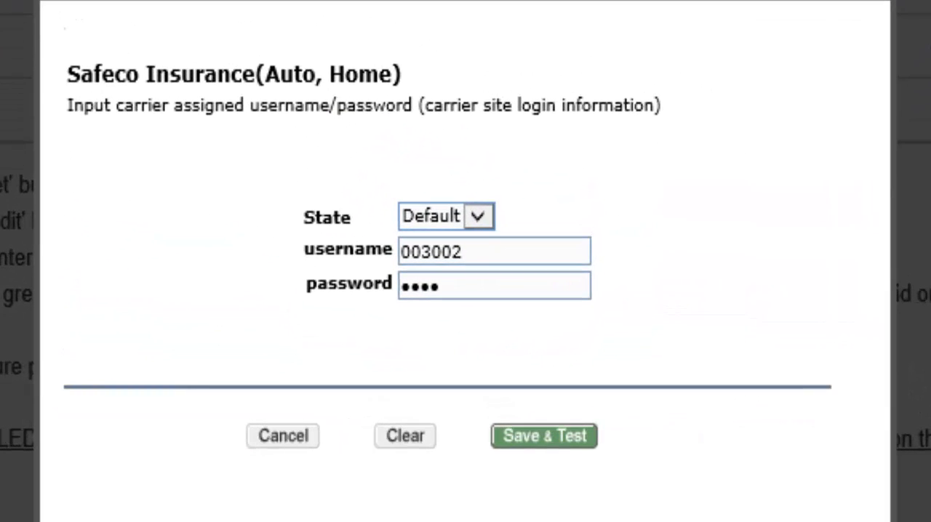
left_click(482, 216)
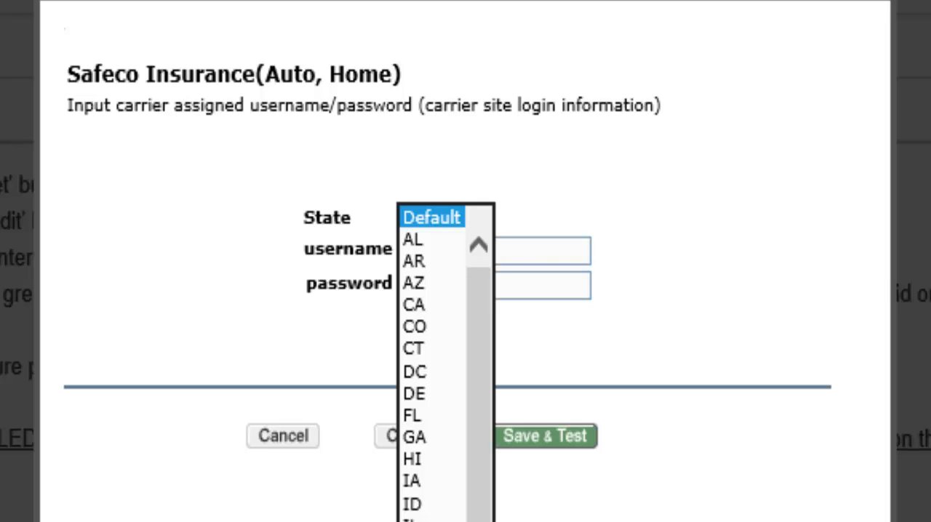
left_click(439, 217)
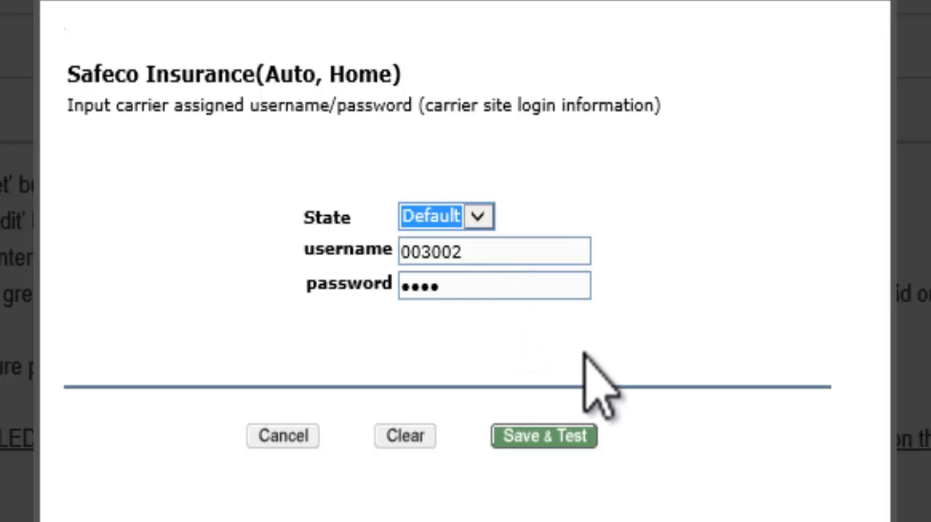
left_click(558, 438)
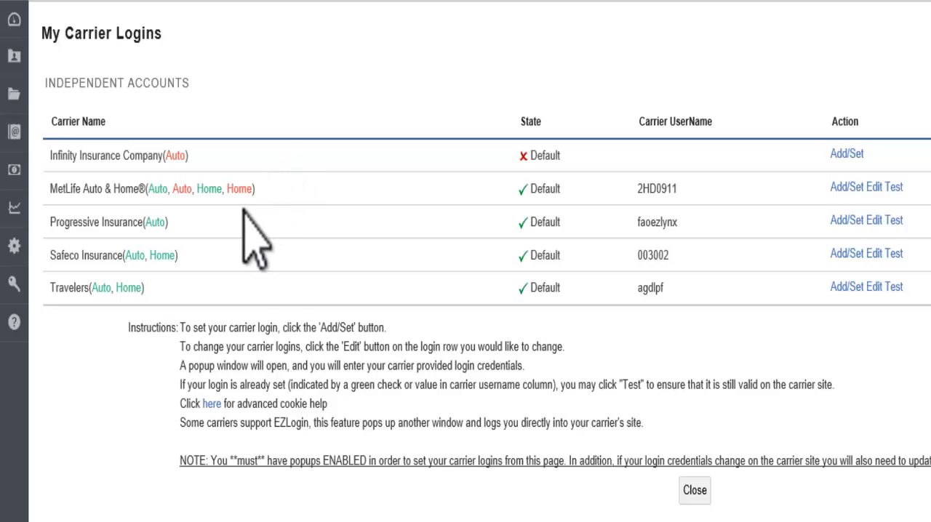
Open Carrier Defaults in the settings and display the defaults for the Auto line of business in TX
mouse_move(15, 248)
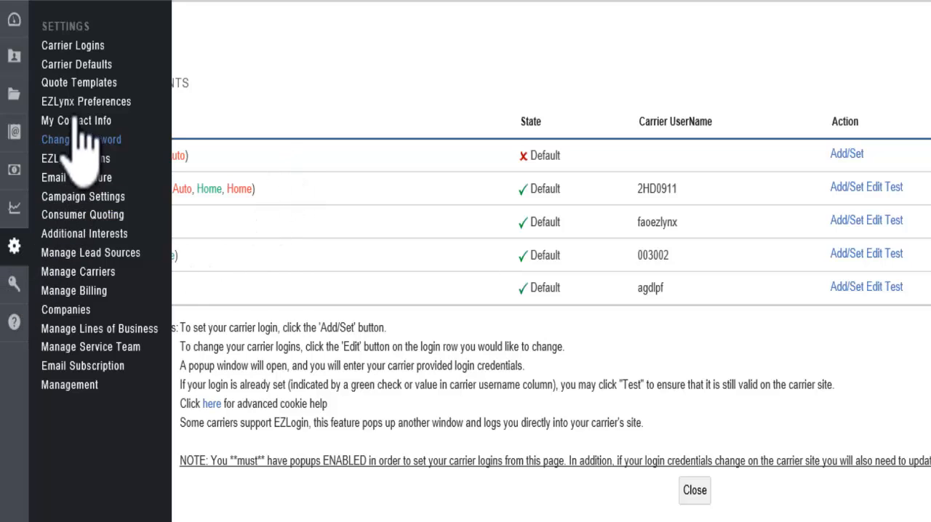
left_click(79, 66)
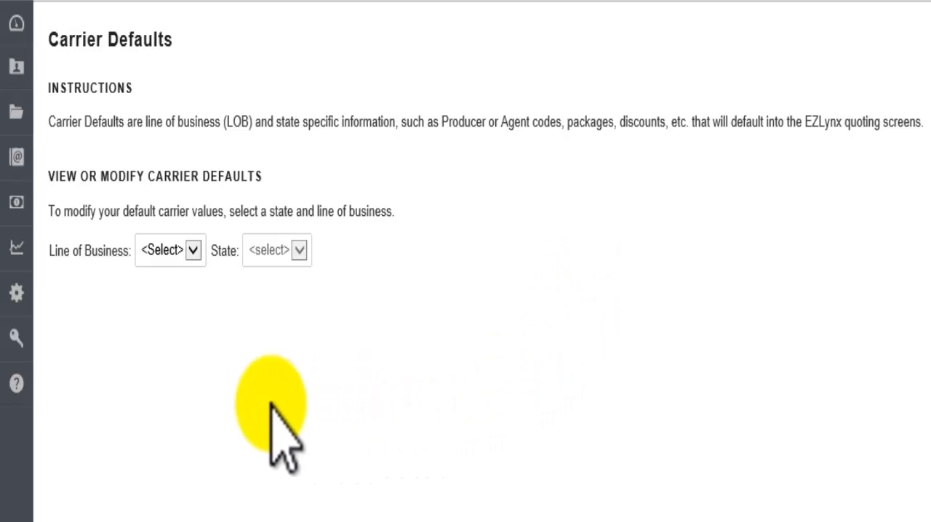
left_click(194, 250)
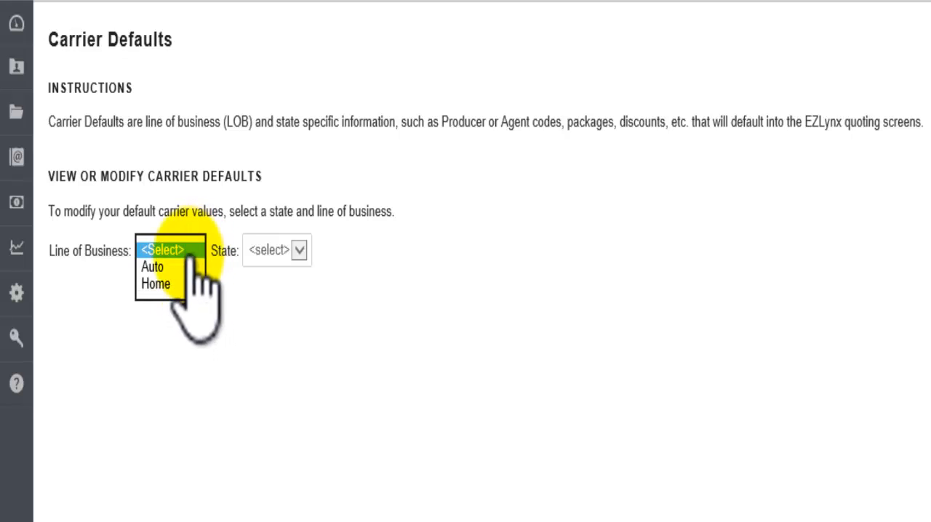
left_click(163, 267)
left_click(299, 250)
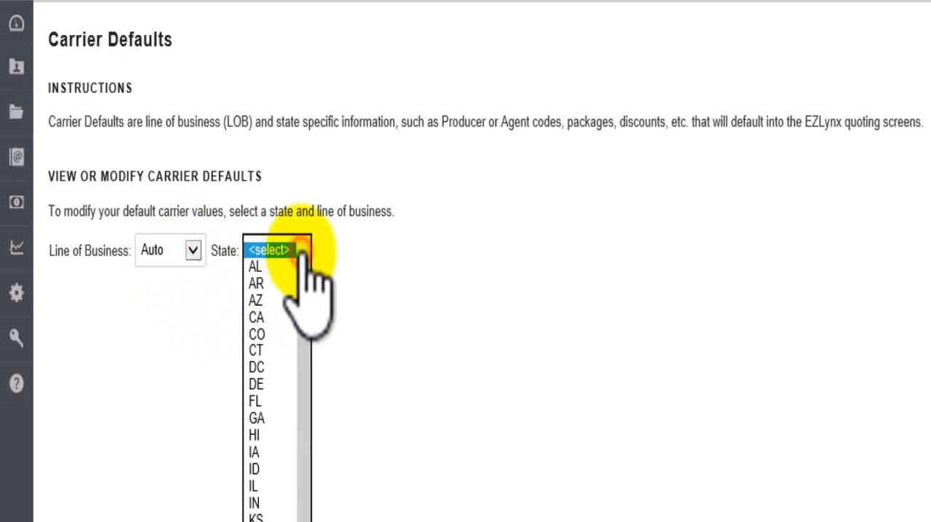
scroll(271, 513, "down", 1)
scroll(271, 513, "down", 4)
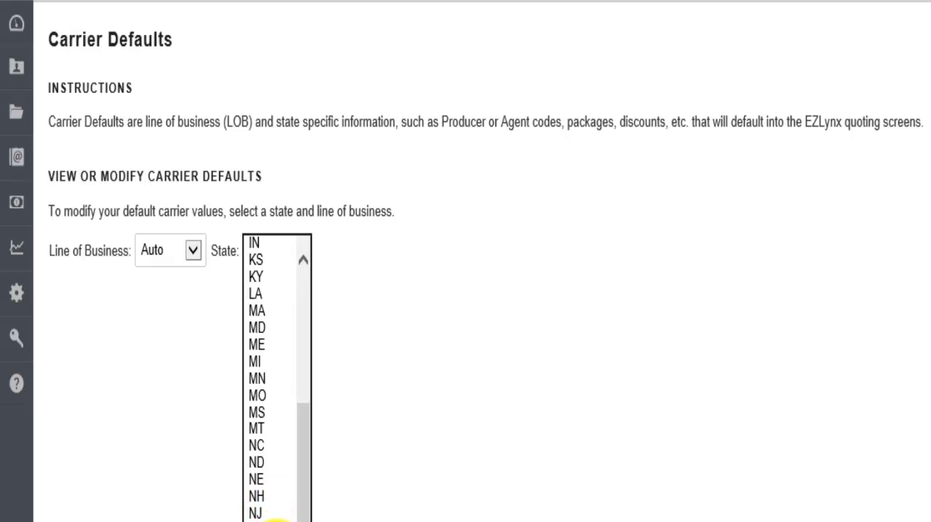
left_click(270, 521)
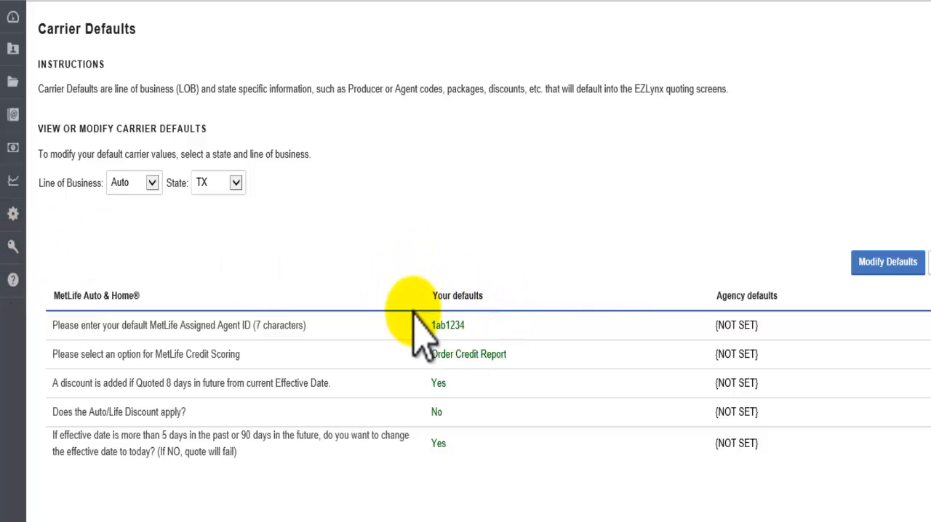
Modify the MetLife Auto & Home defaults, choosing Order Credit Report for credit scoring and Yes for the 8-days-in-future quote discount
left_click(13, 214)
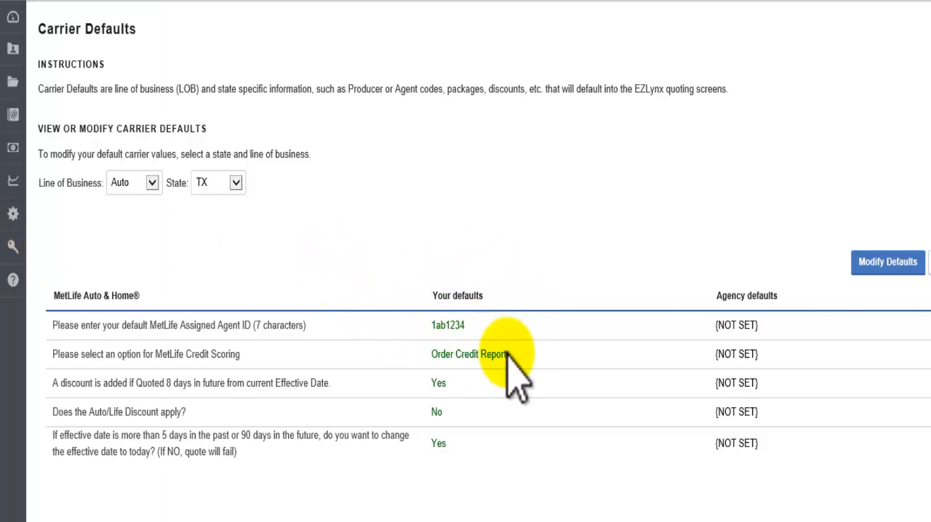
left_click(889, 275)
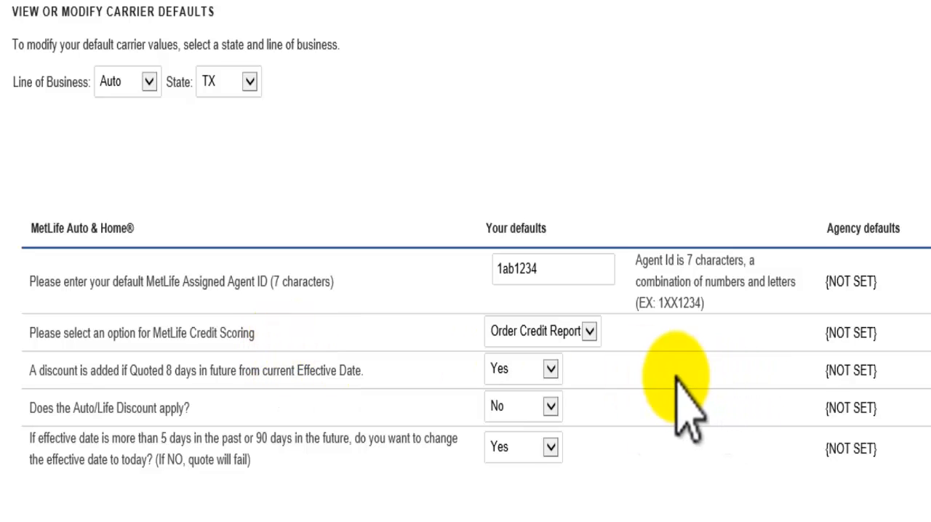
left_click(590, 333)
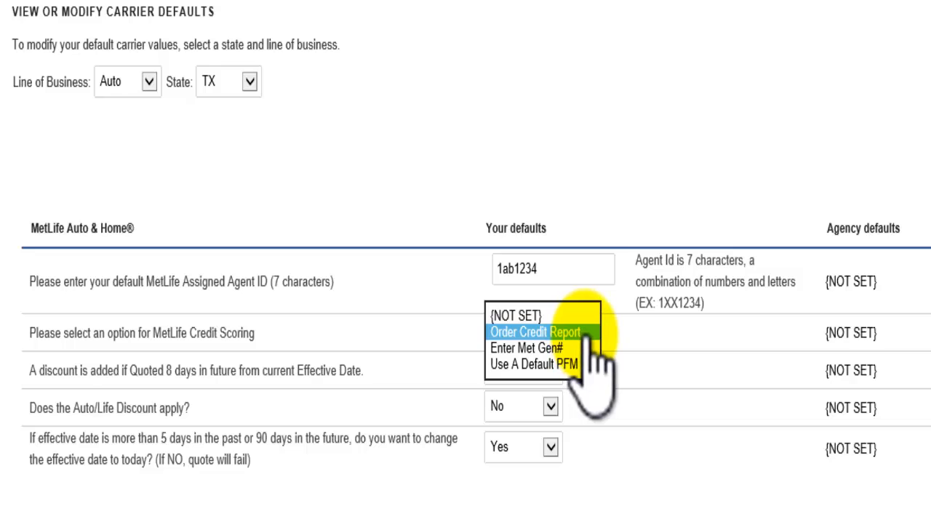
left_click(586, 334)
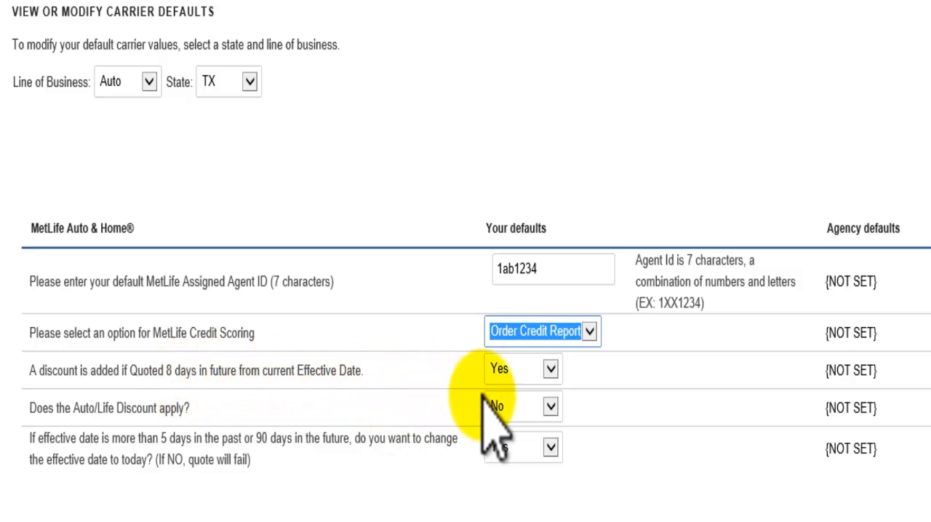
left_click(551, 369)
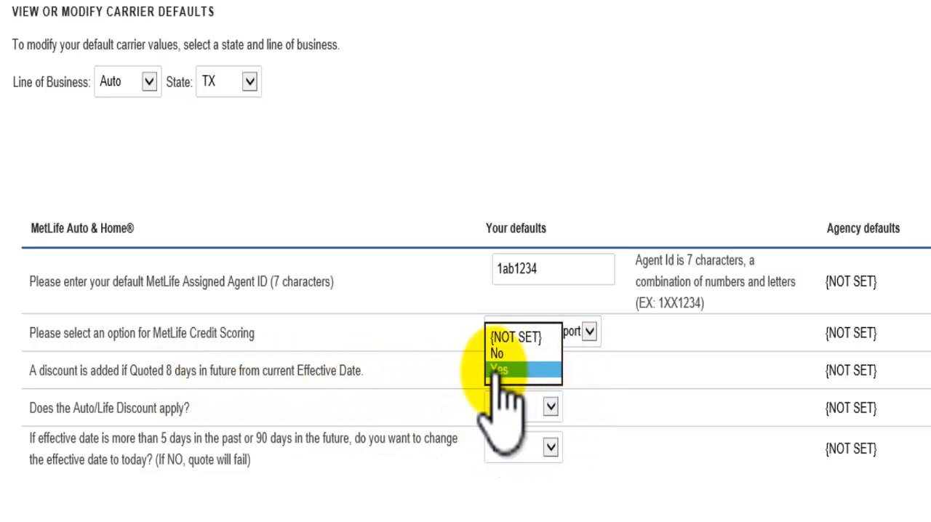
left_click(521, 368)
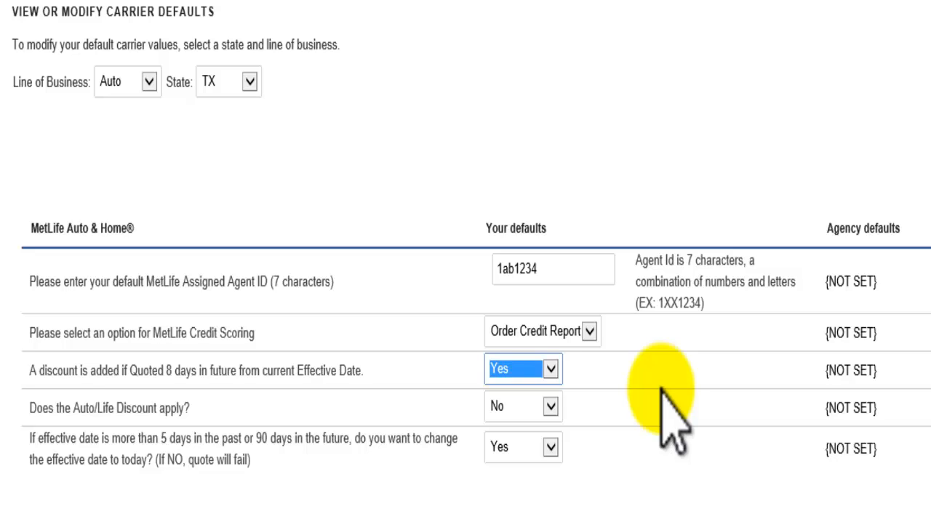
Leave the Safeco default agent code as {NOT SET} after checking its choices, and save the carrier default changes
scroll(668, 422, "down", 4)
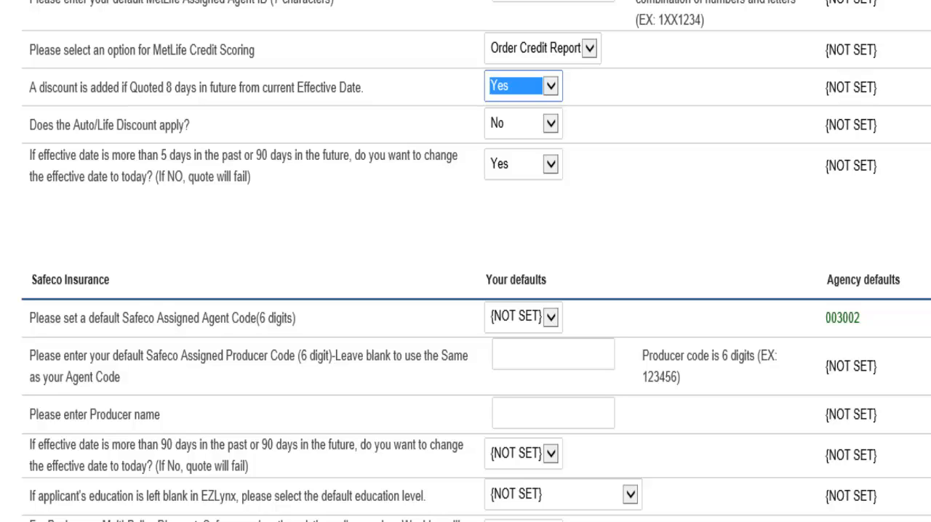
left_click(552, 318)
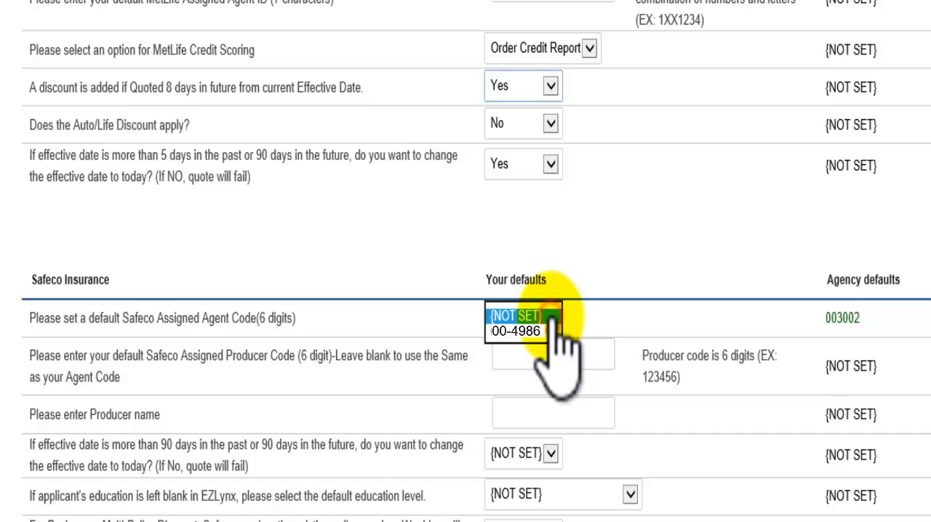
left_click(527, 333)
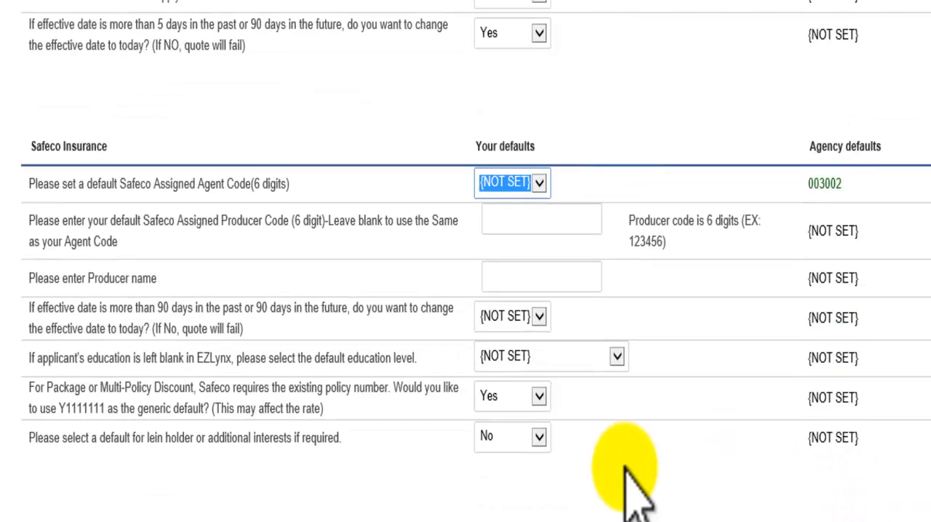
scroll(561, 489, "up", 5)
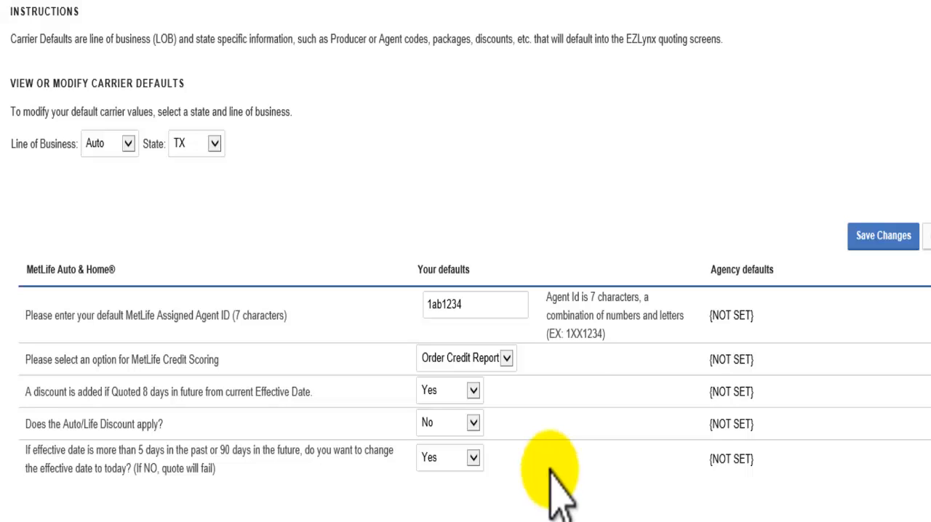
left_click(883, 235)
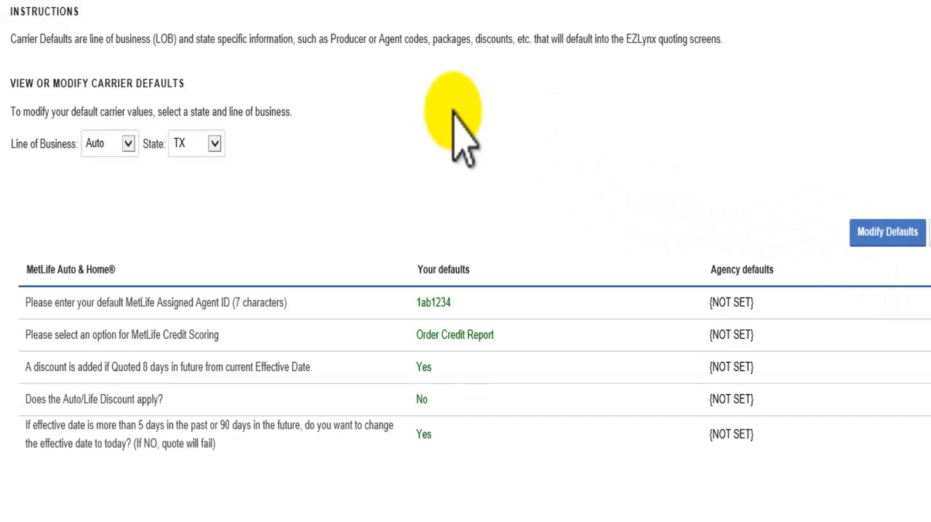
left_click(128, 144)
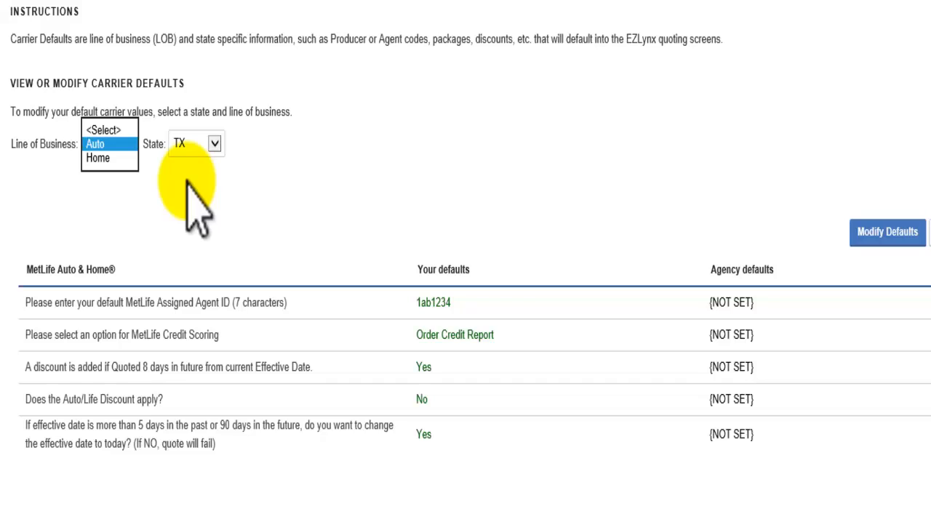
left_click(120, 144)
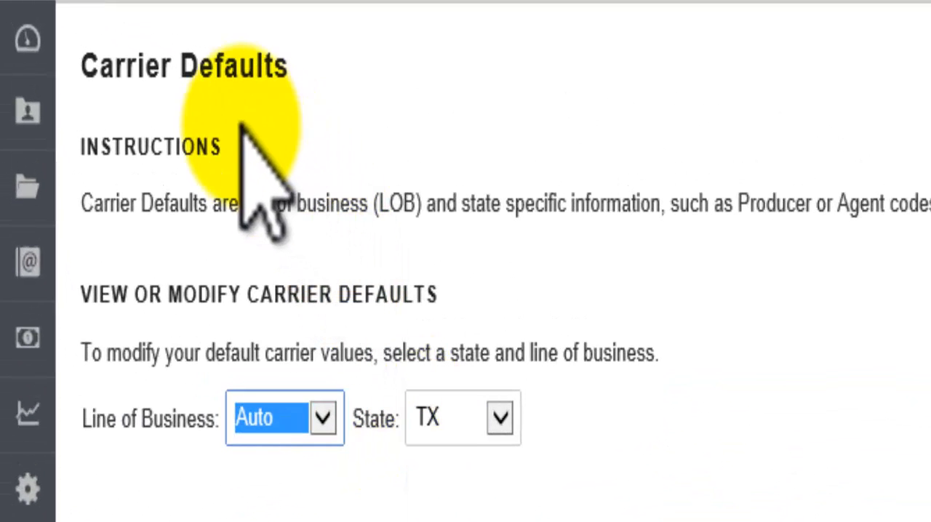
Open the form for creating a new applicant
mouse_move(41, 132)
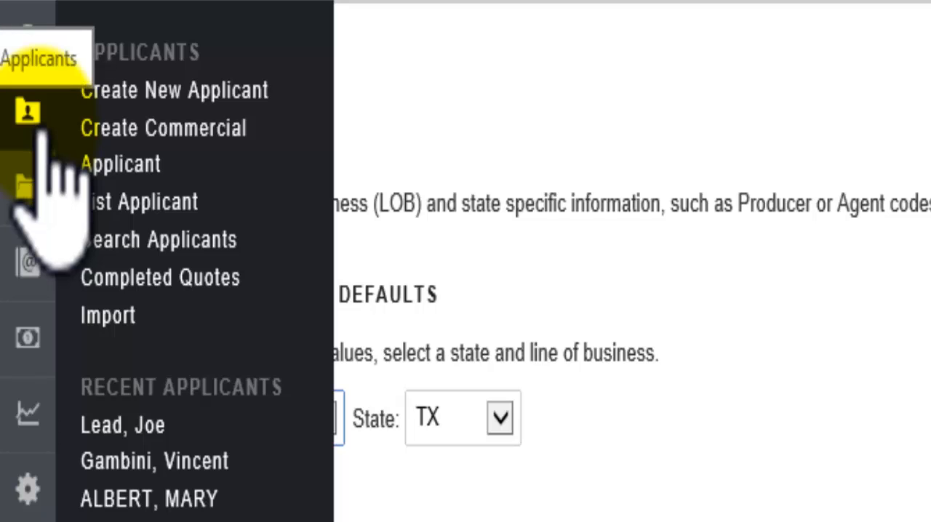
left_click(153, 93)
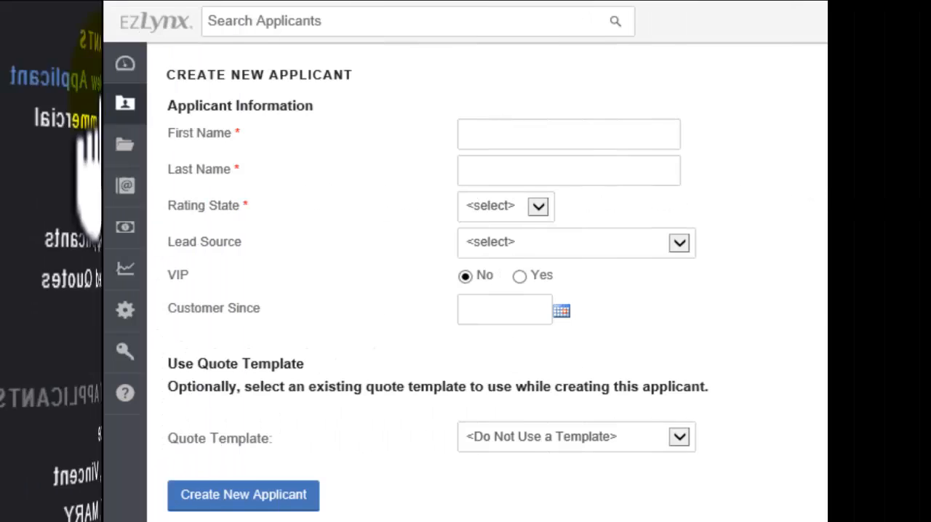
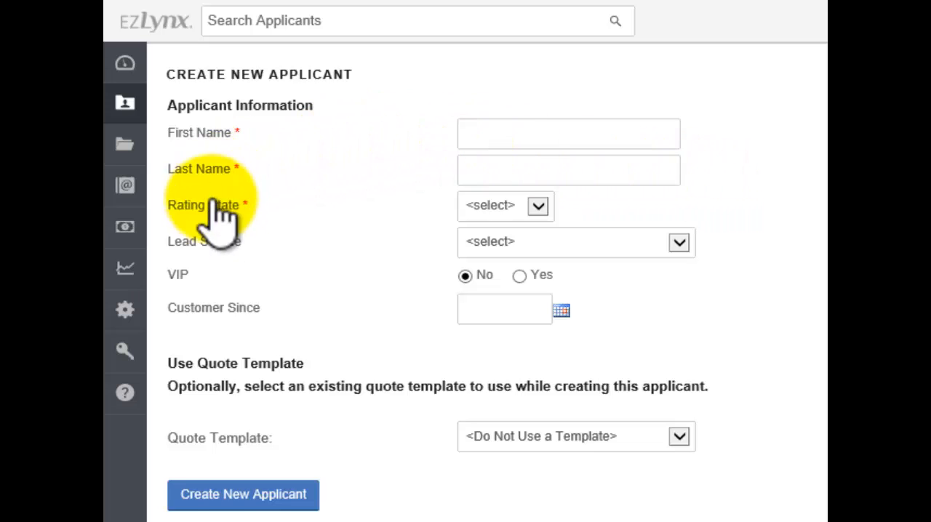
Set the new applicant's lead source to Phone and look through the other available lead sources
left_click(679, 243)
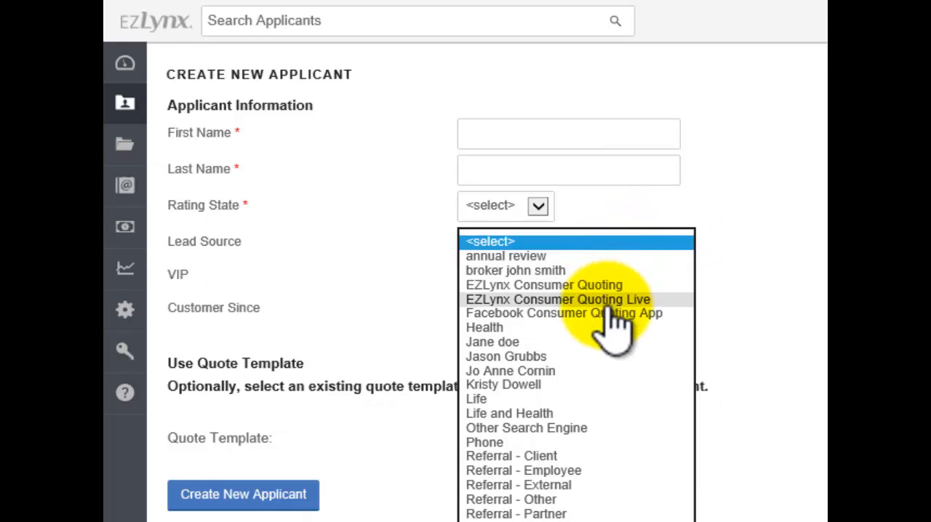
left_click(480, 443)
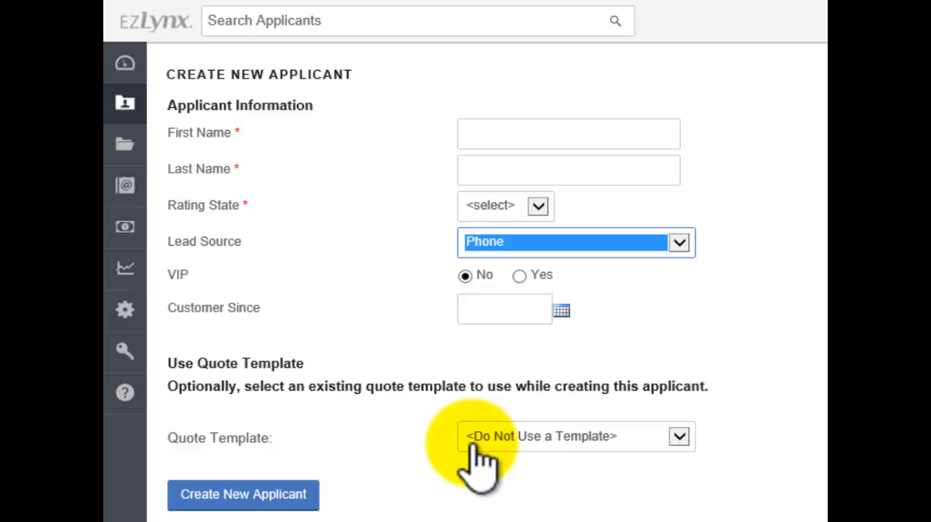
left_click(679, 243)
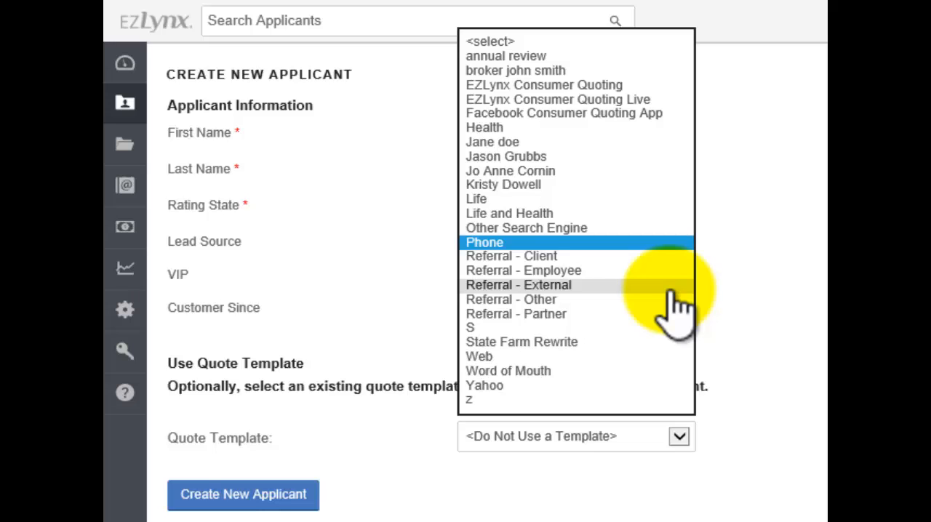
left_click(317, 251)
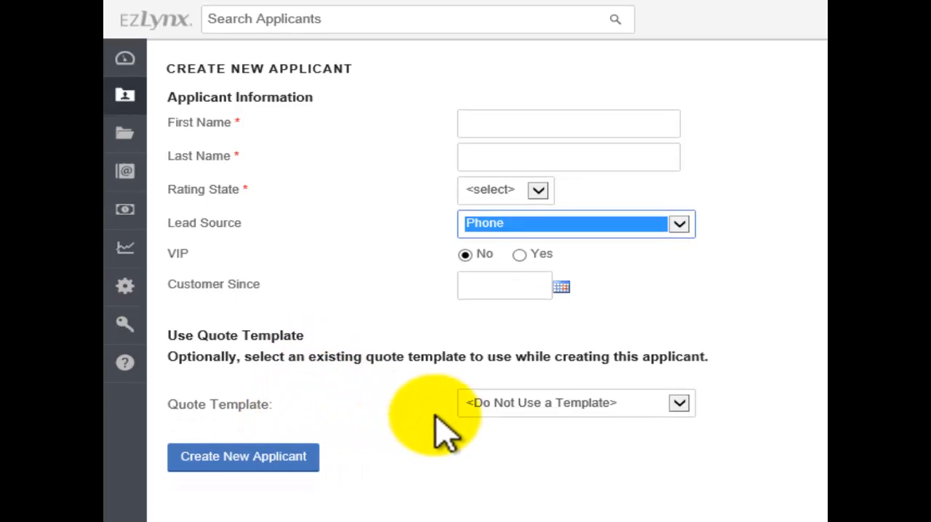
Review the quote templates, choose <Do Not Use a Template>, and create the new applicant
left_click(679, 403)
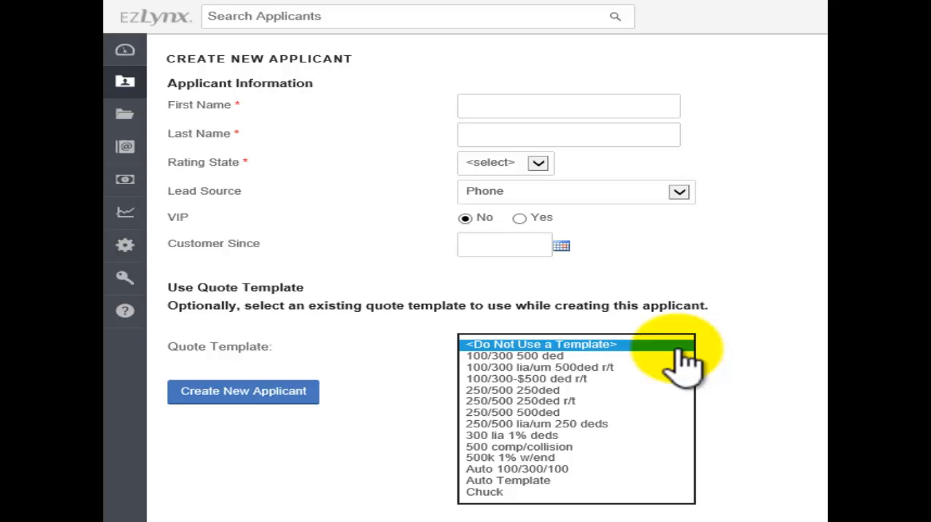
left_click(355, 339)
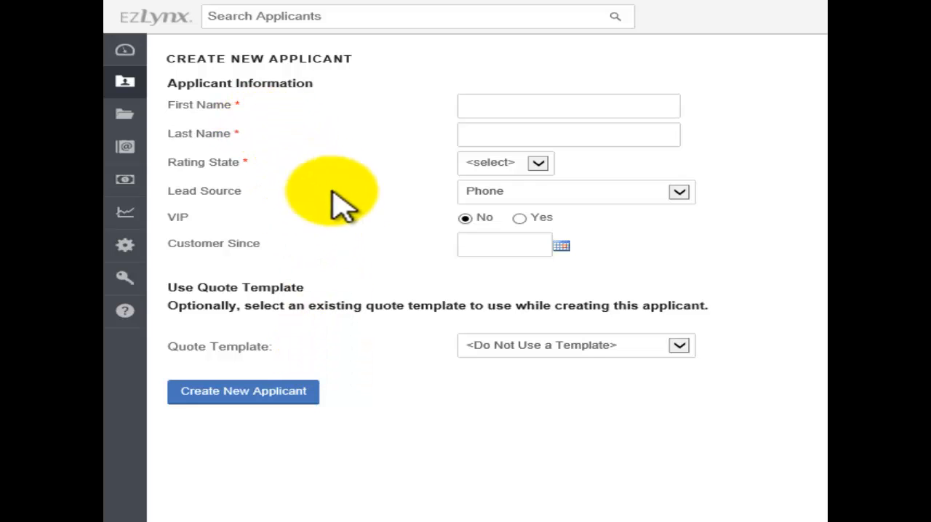
left_click(680, 347)
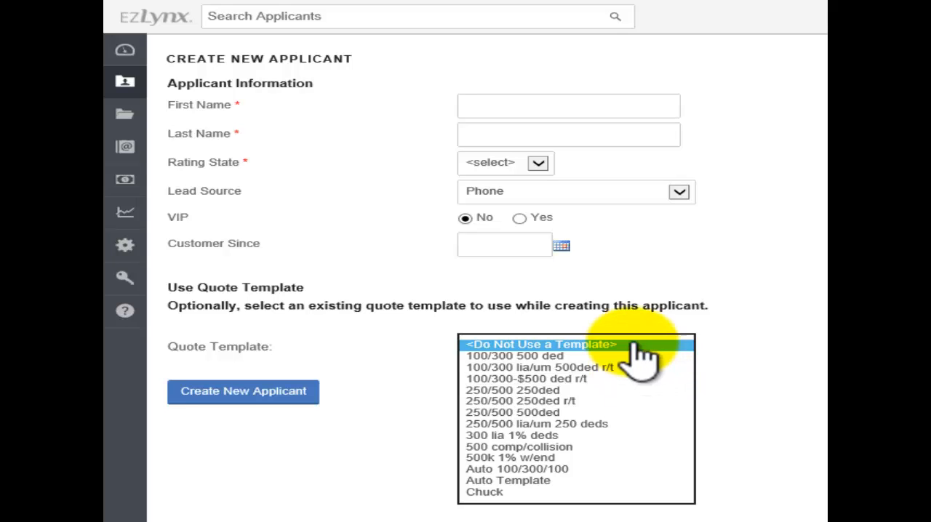
left_click(640, 345)
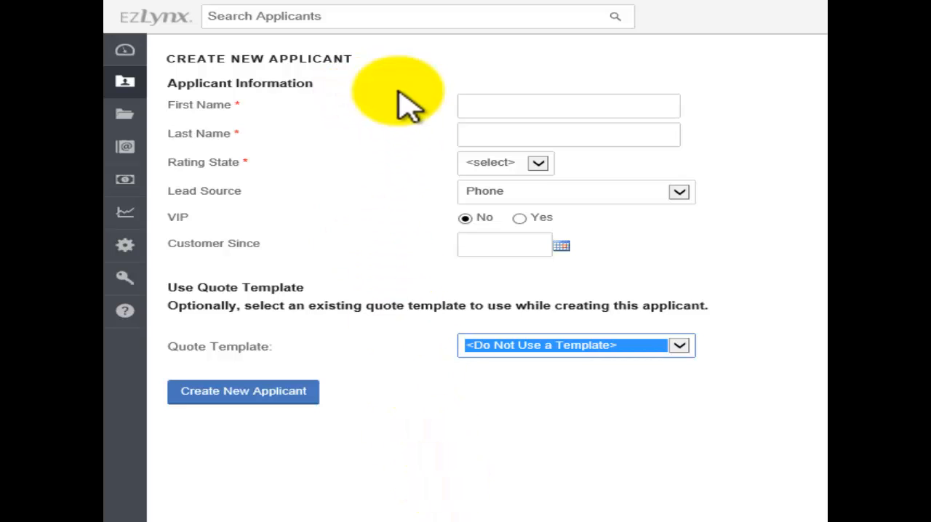
left_click(244, 397)
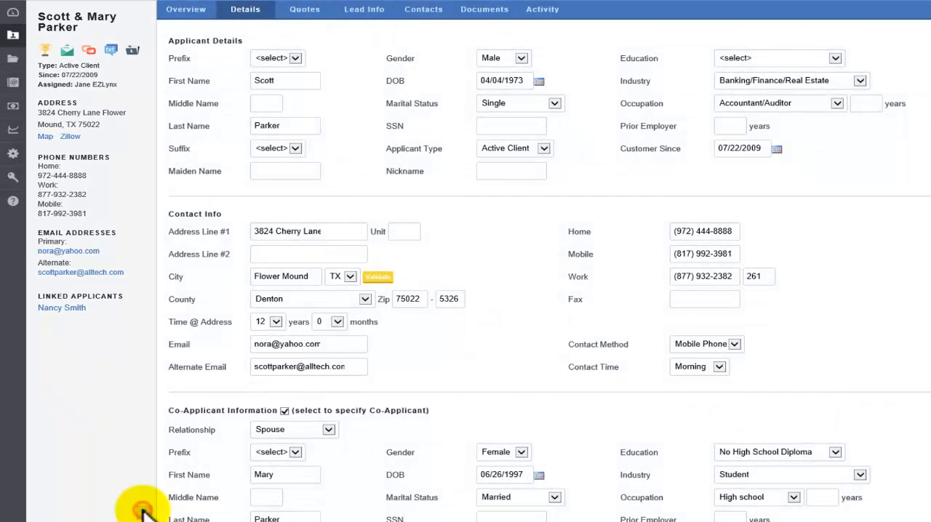
Collapse the applicant summary beside the details form and expand it again
left_click(142, 513)
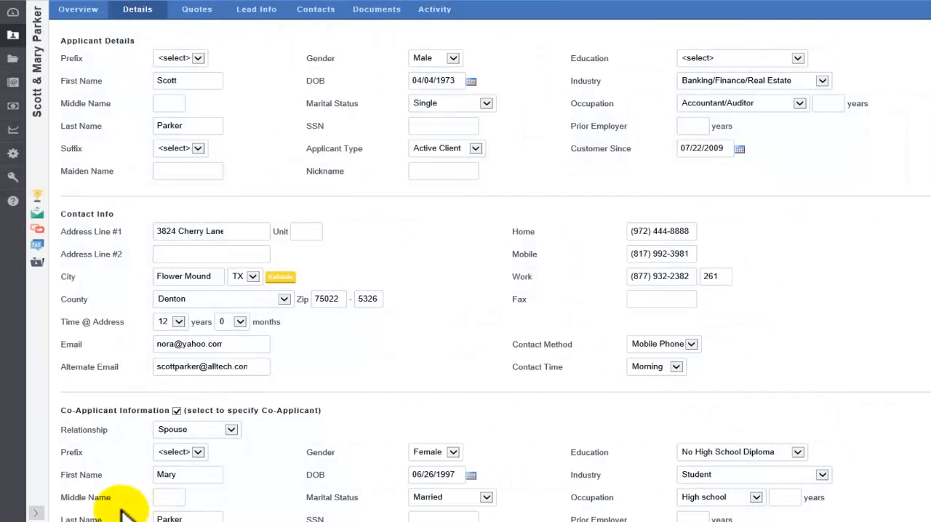
left_click(35, 513)
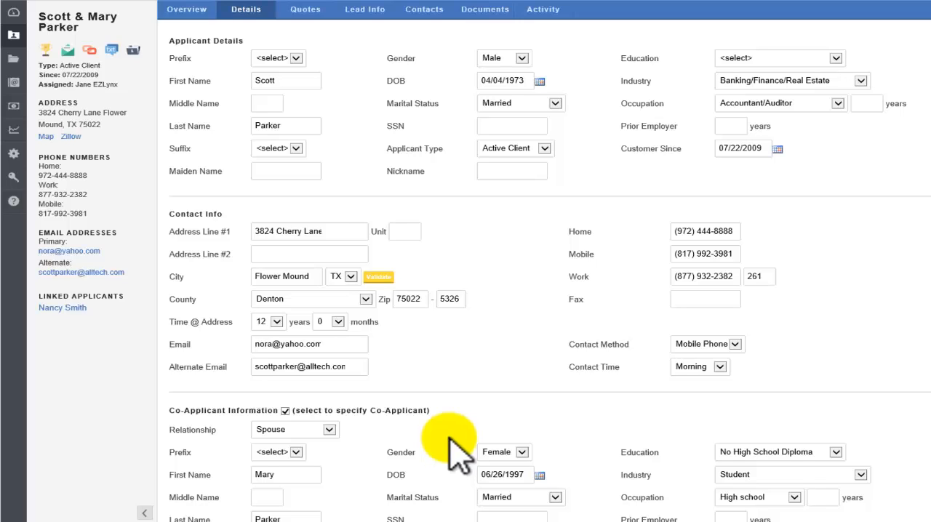
Try the applicant's marital status as Single and re-enable the co-applicant information
left_click(555, 103)
left_click(495, 95)
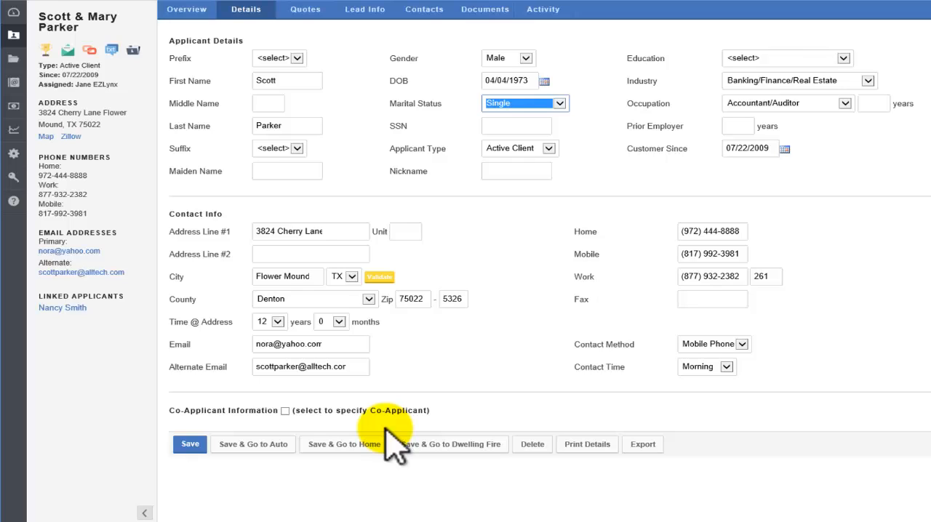
left_click(284, 411)
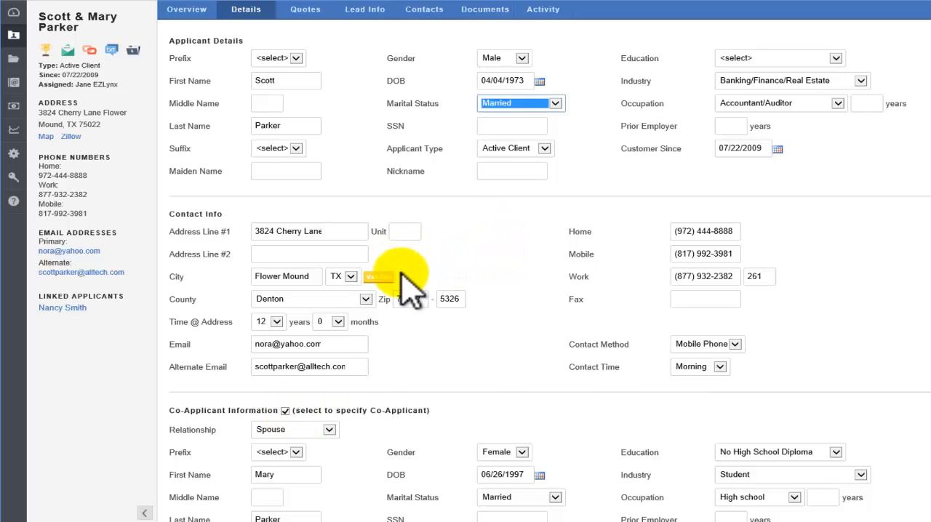
Validate the applicant's address, save the applicant details, and continue to the auto application
left_click(378, 278)
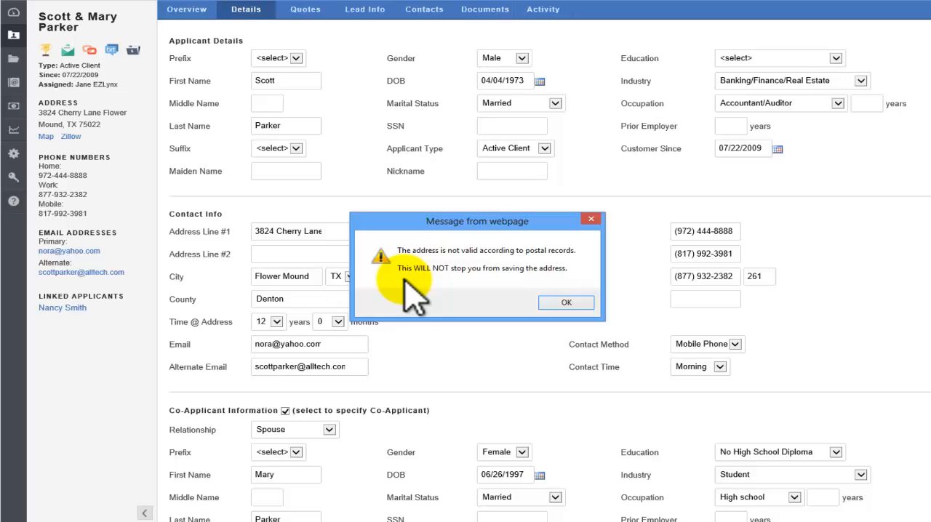
left_click(560, 303)
scroll(557, 310, "down", 5)
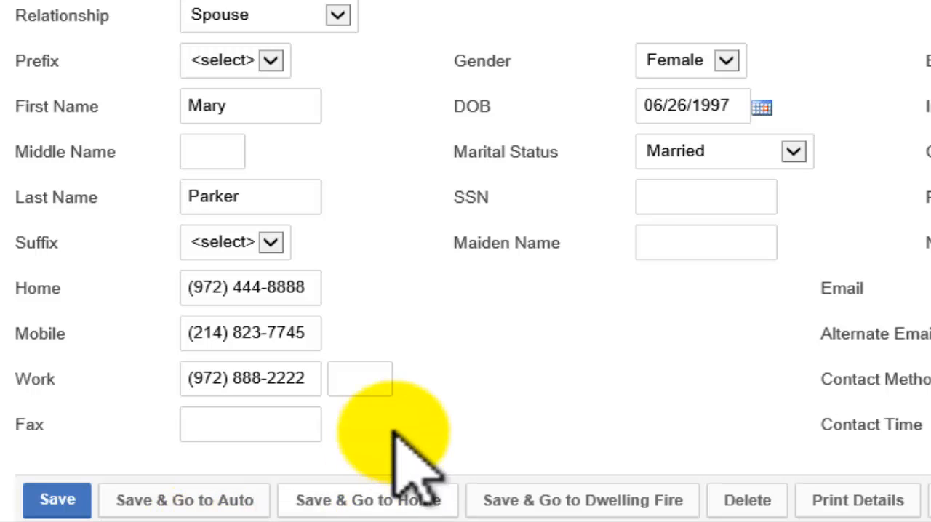
left_click(183, 503)
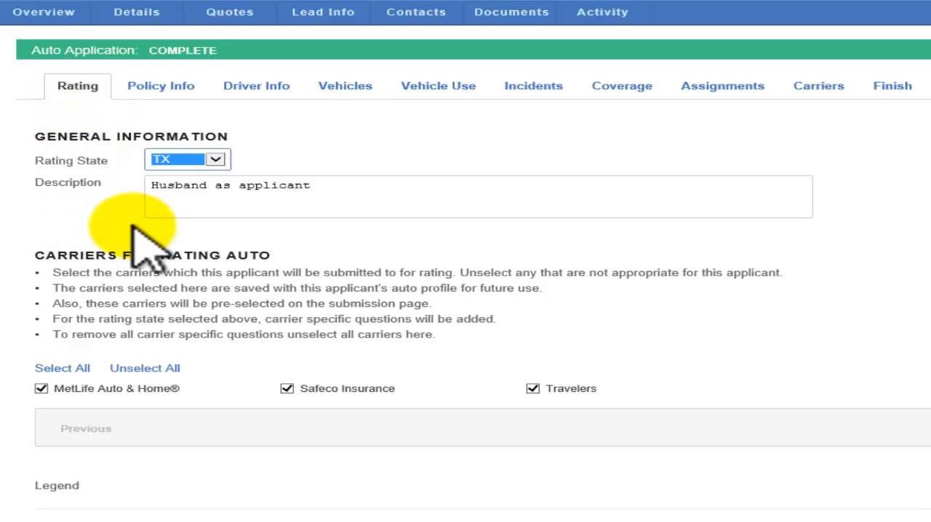
Review the Policy Info and Driver Info sections, checking the date-of-birth fields of the primary insured and co-applicant
left_click(163, 87)
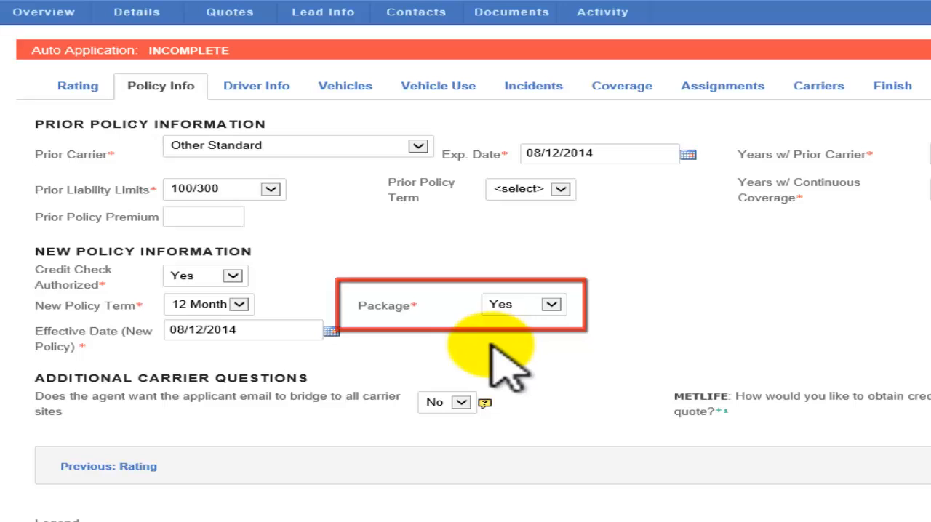
left_click(261, 93)
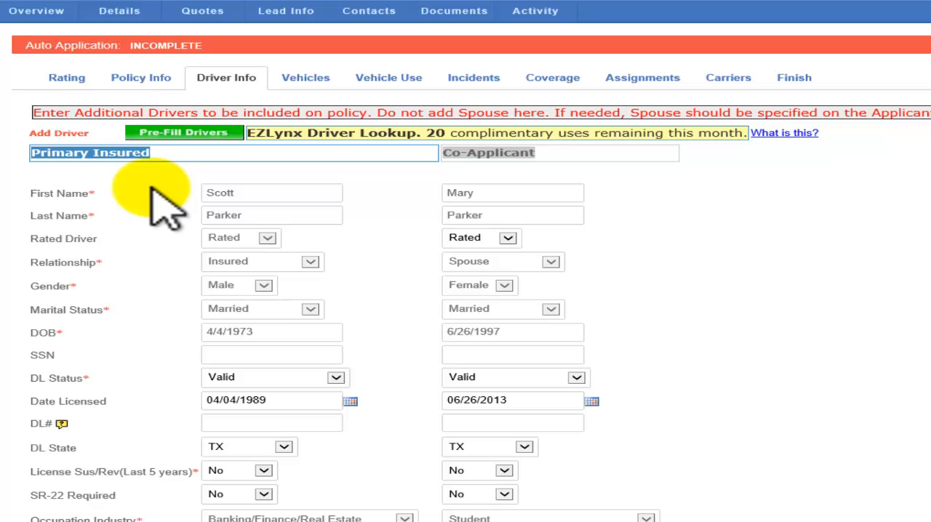
left_click(222, 333)
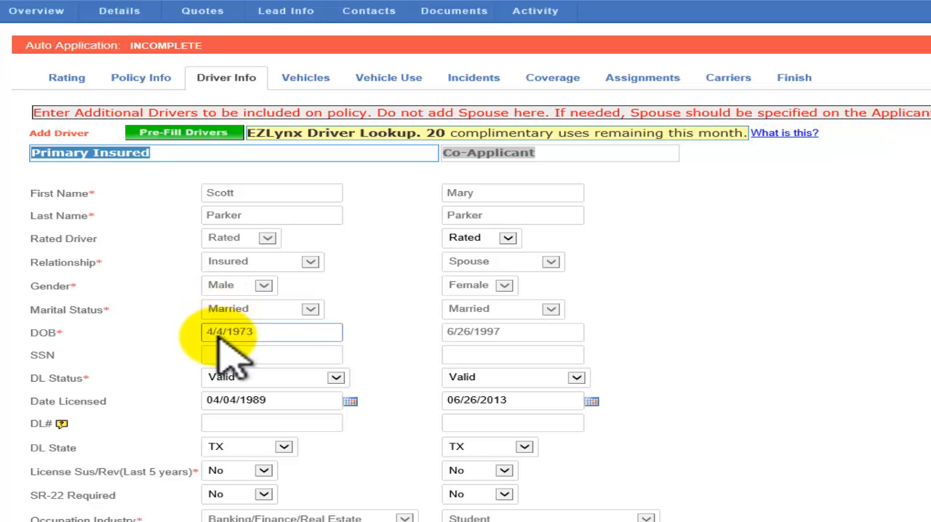
left_click(517, 335)
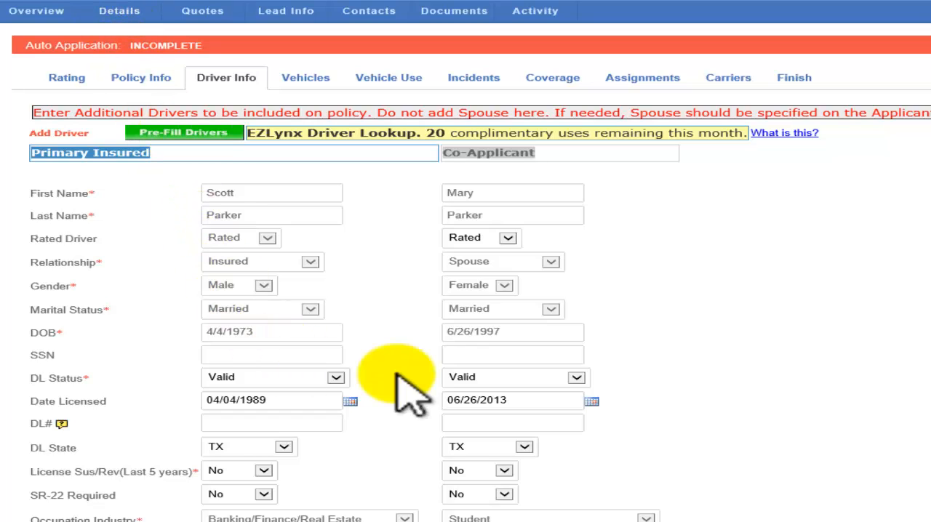
Add a blank additional driver to the auto application and delete that driver again
left_click(69, 137)
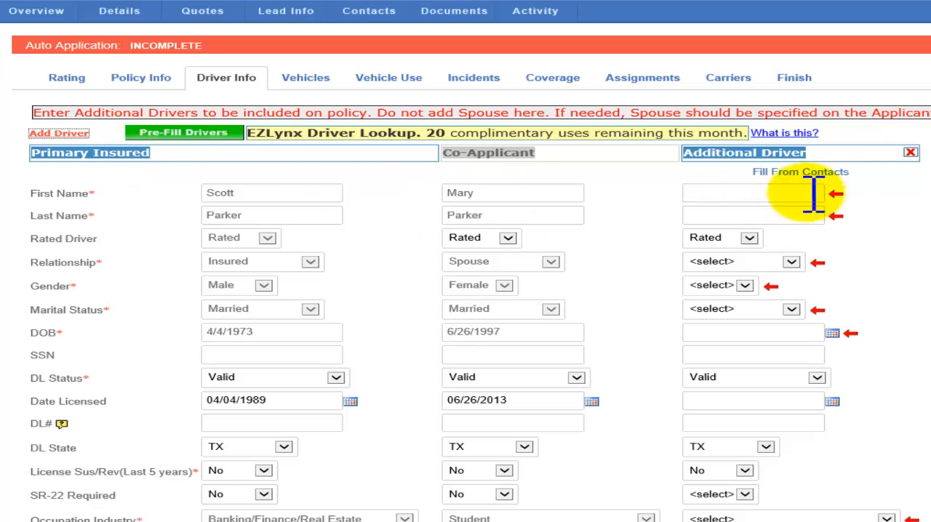
left_click(910, 152)
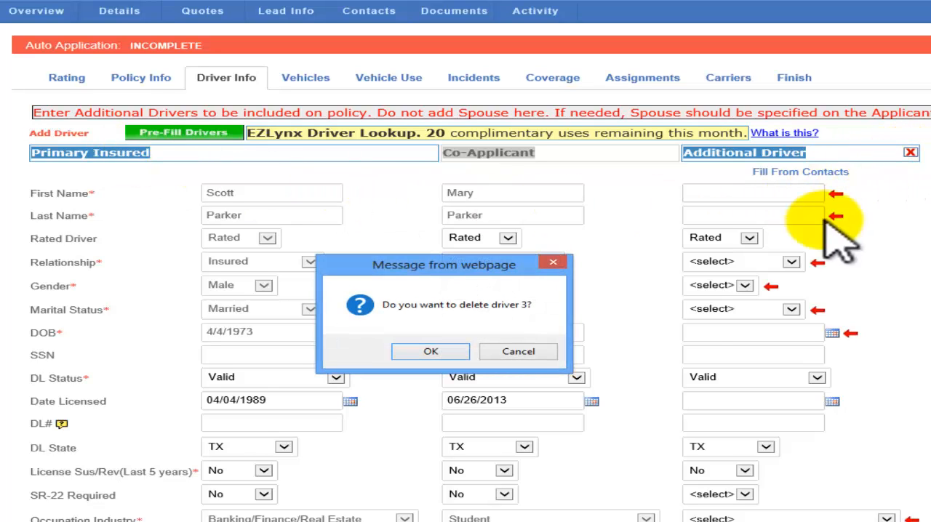
left_click(452, 352)
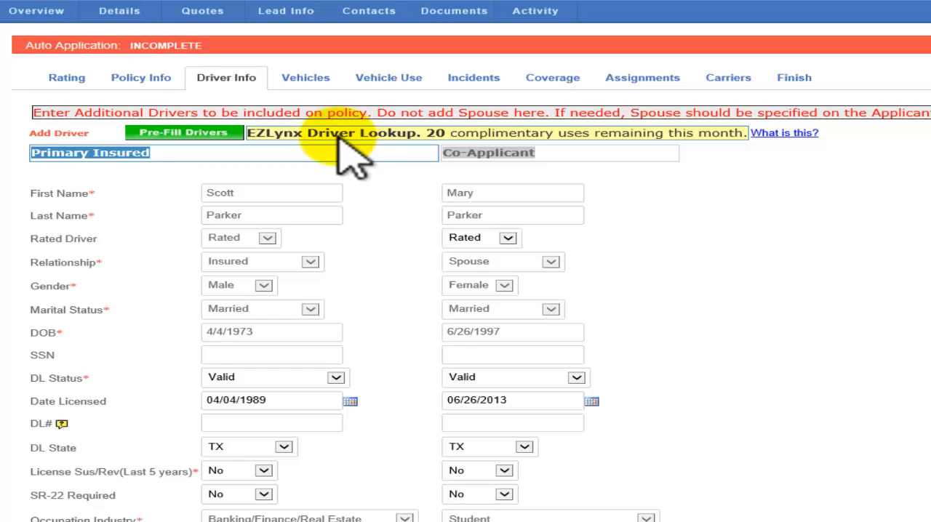
Examine the remaining driver fields down to Mature Driver and open the Vehicles section
scroll(349, 157, "down", 5)
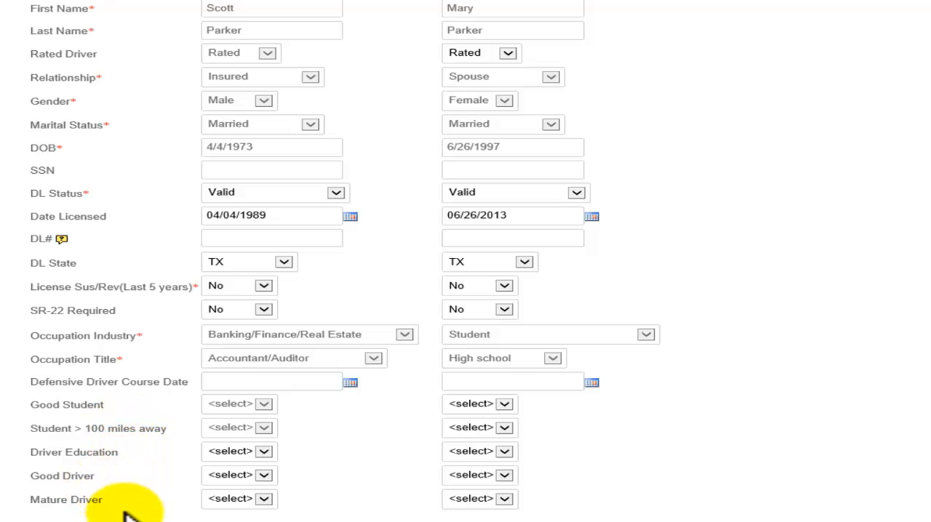
scroll(125, 513, "up", 3)
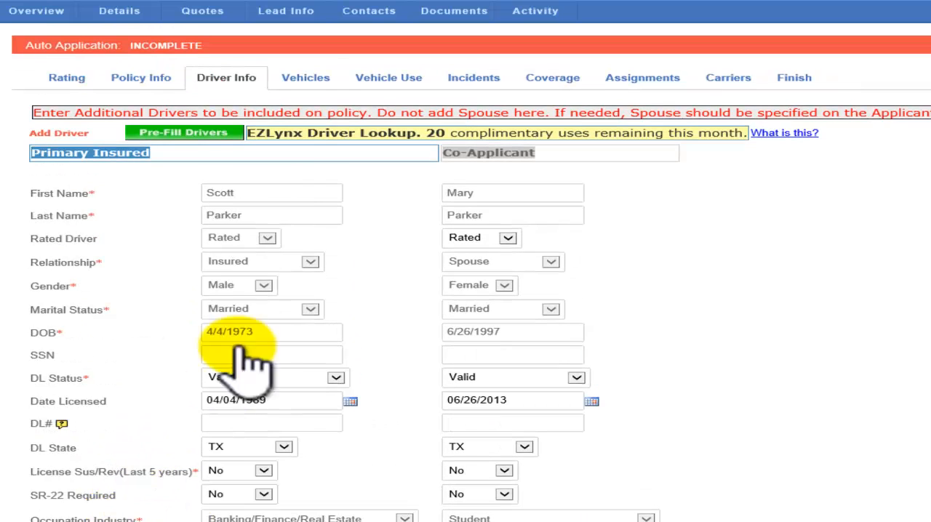
left_click(305, 78)
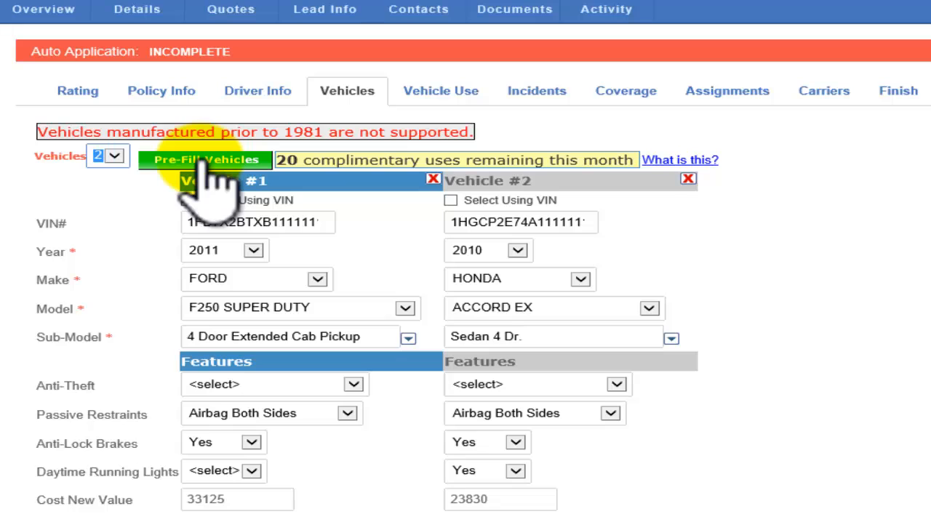
Set the number of vehicles to 4 and enter a VIN for Vehicle #3 with selection by VIN enabled
left_click(115, 157)
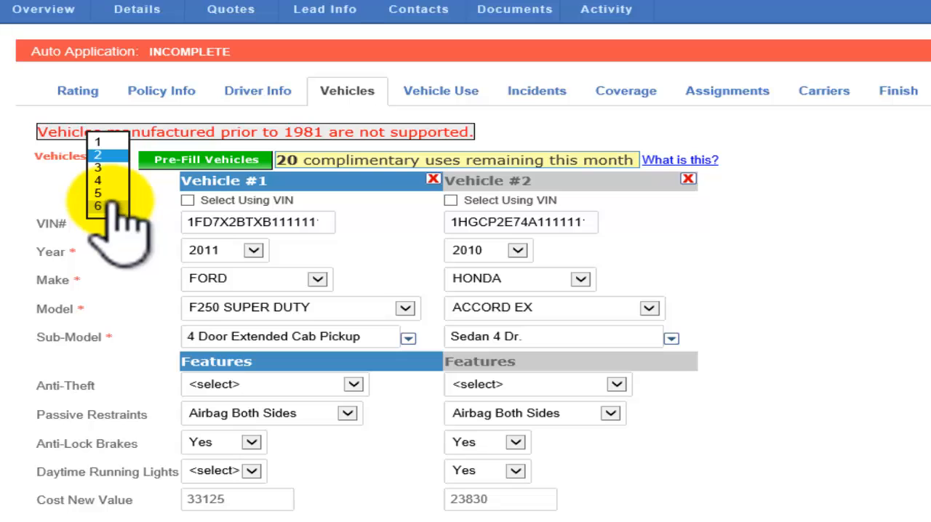
left_click(109, 181)
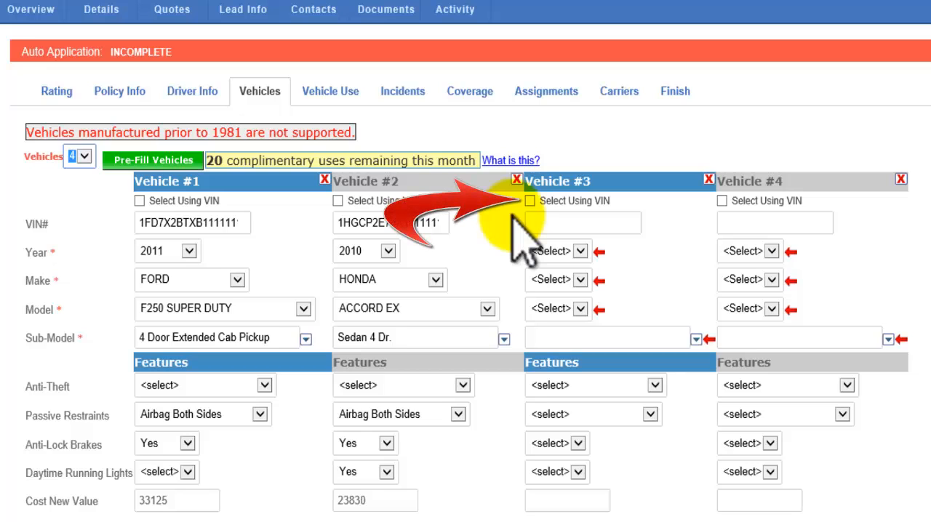
left_click(530, 200)
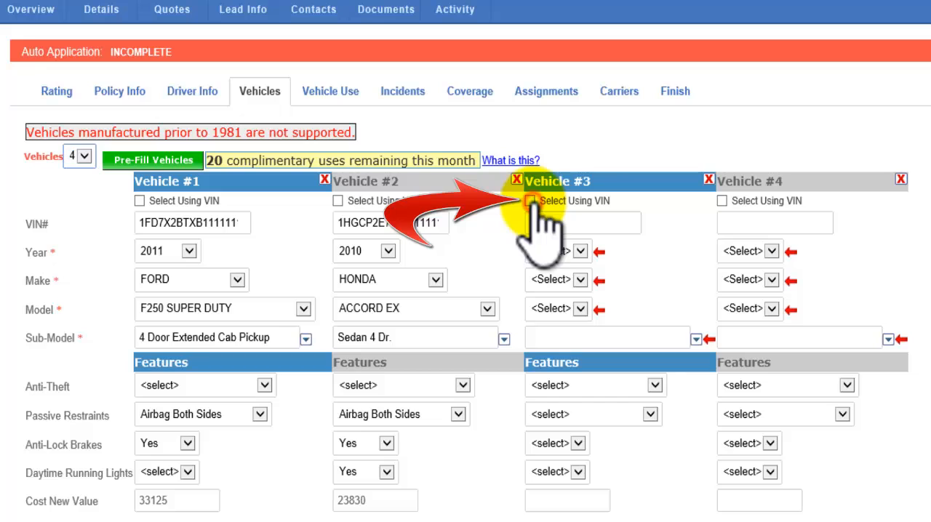
left_click(537, 223)
type("s8s9d98dsh8s9s9")
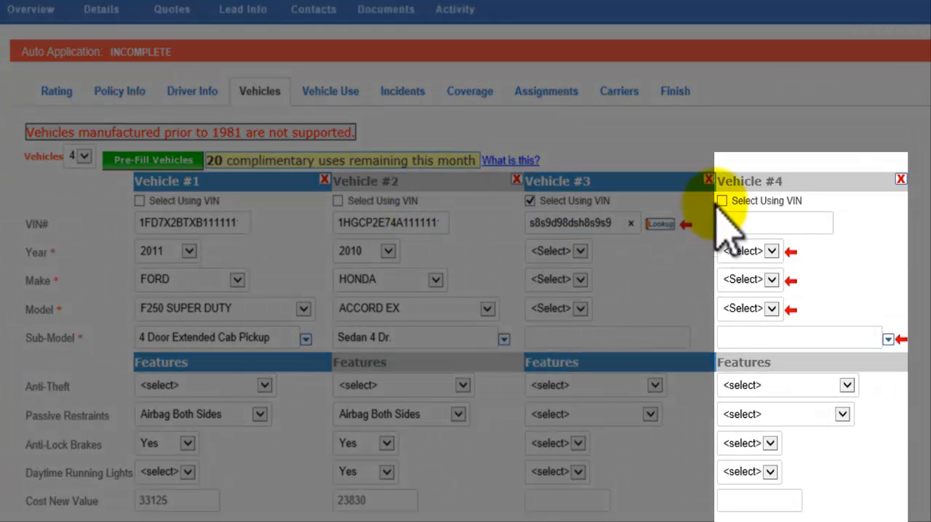
Specify Vehicle #4 as a 2014 BMW 428I and select the Coupe from the closest VIN matches
left_click(773, 251)
left_click(756, 276)
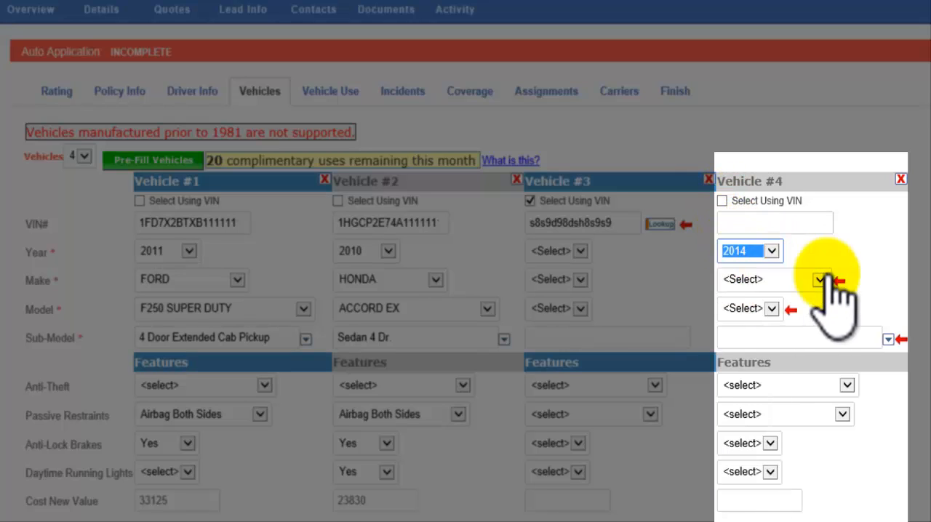
left_click(799, 279)
left_click(760, 356)
left_click(773, 309)
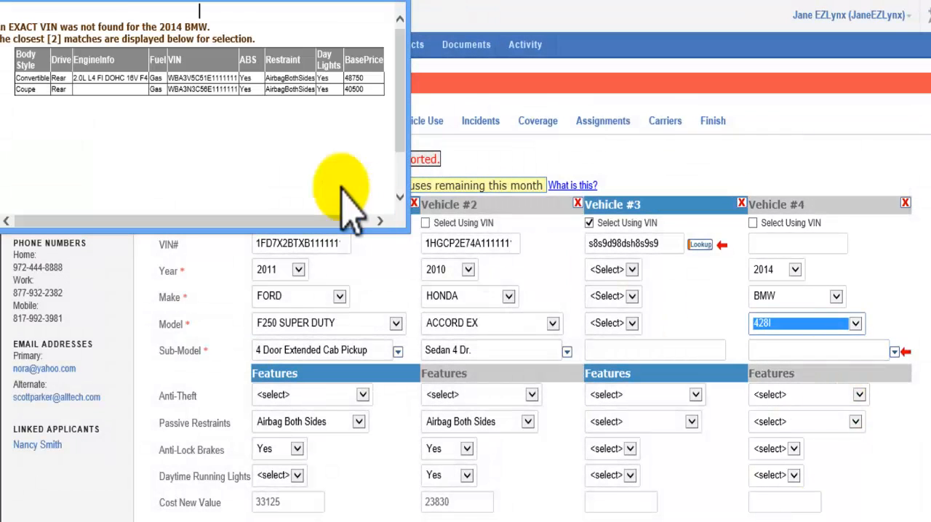
left_click(144, 90)
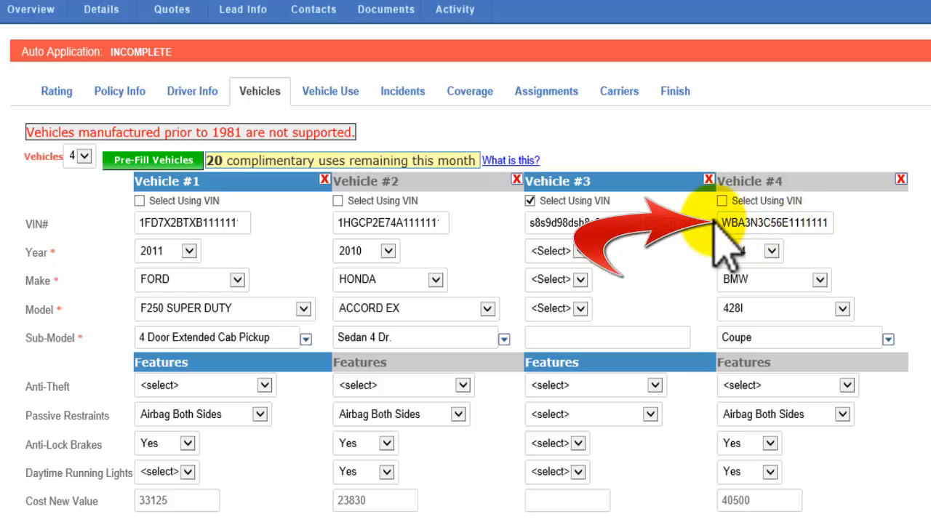
Delete Vehicle #4 and Vehicle #3 from the auto application and open the Vehicle Use section
left_click(900, 179)
left_click(366, 428)
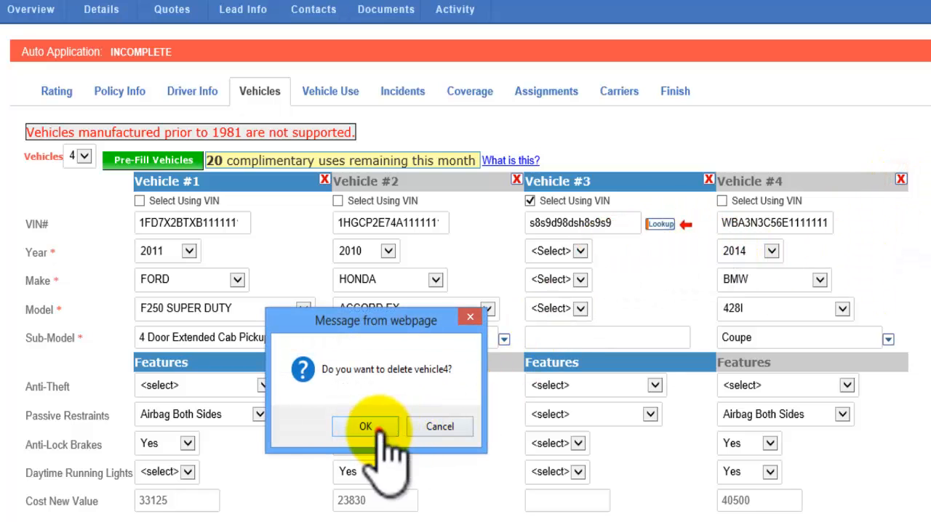
left_click(708, 179)
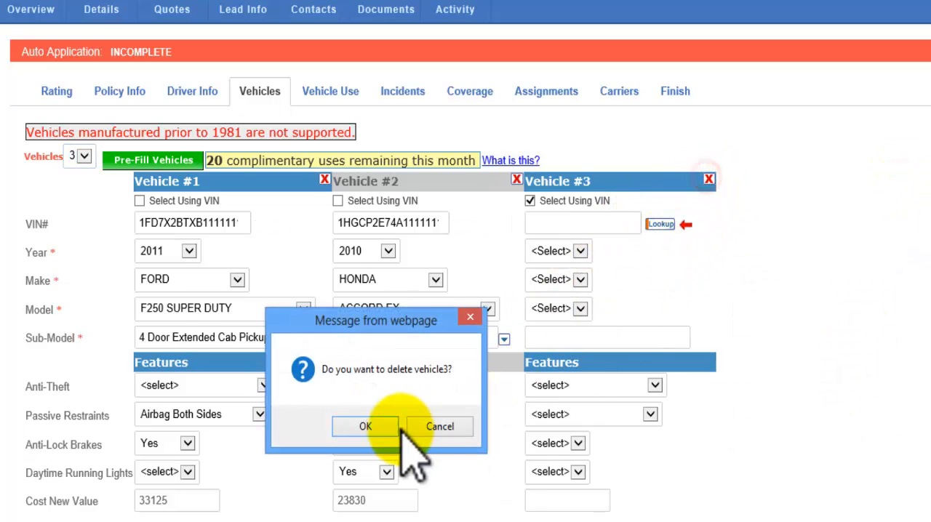
left_click(366, 423)
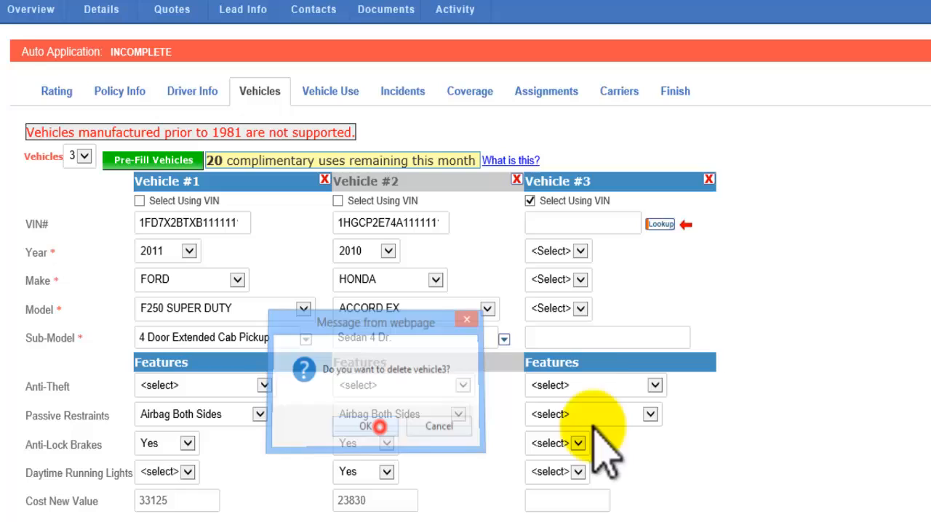
left_click(333, 91)
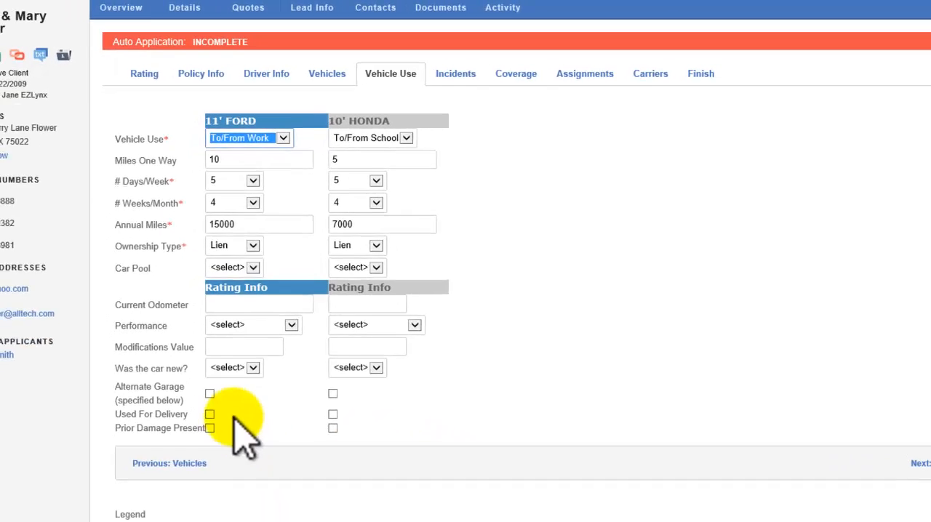
Mark the 11' Ford as using an alternate garage location and clear that option again
left_click(210, 393)
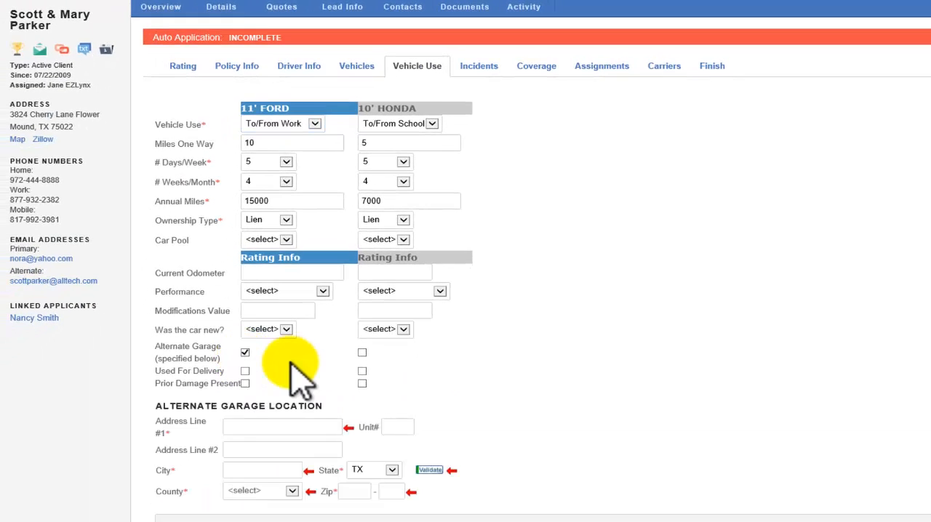
left_click(267, 429)
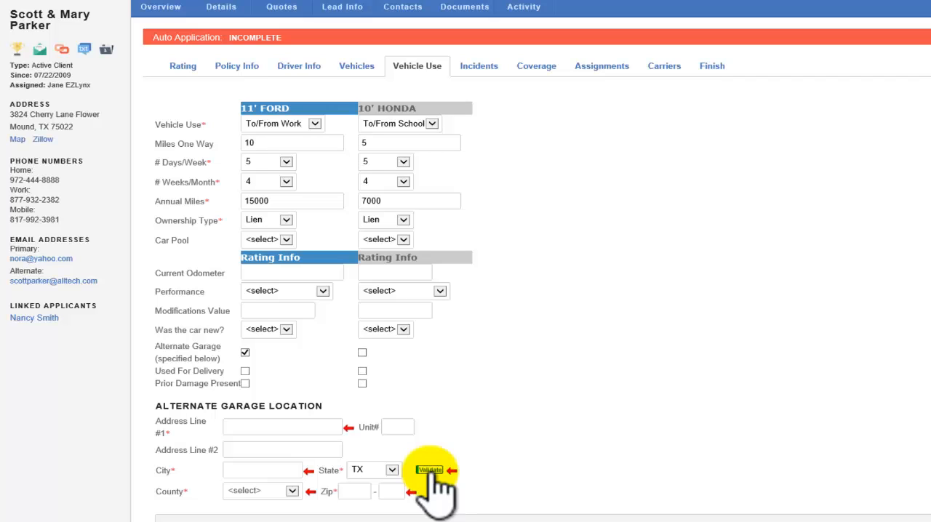
left_click(246, 352)
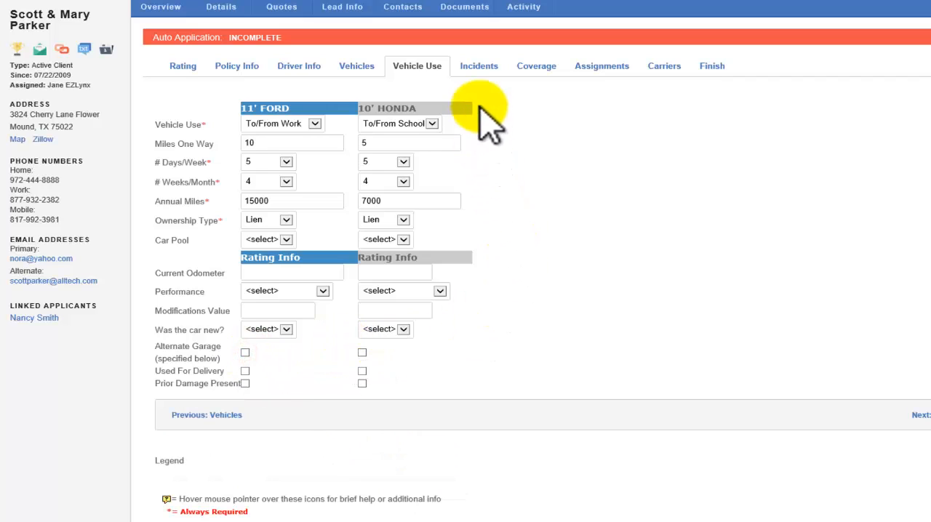
Review the Incidents, Coverage and Assignments sections of the auto application and open the Carriers questions
left_click(477, 70)
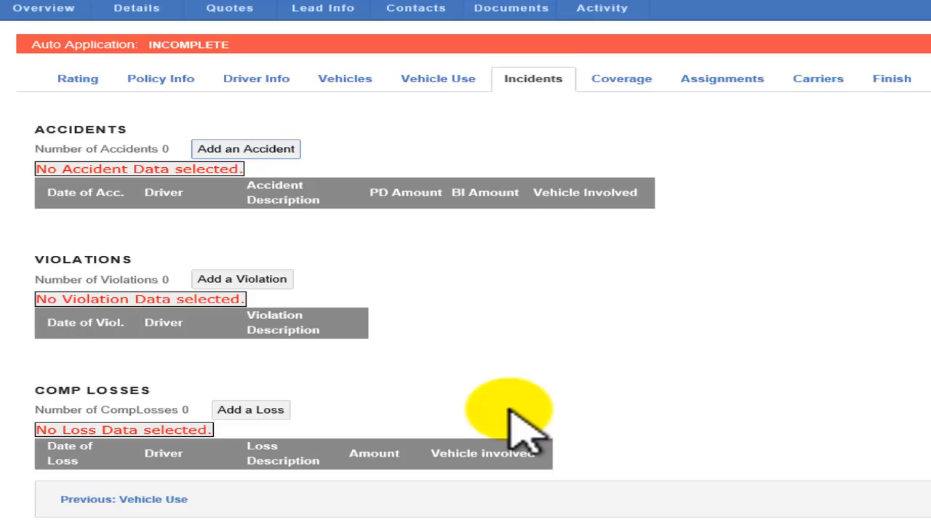
left_click(623, 91)
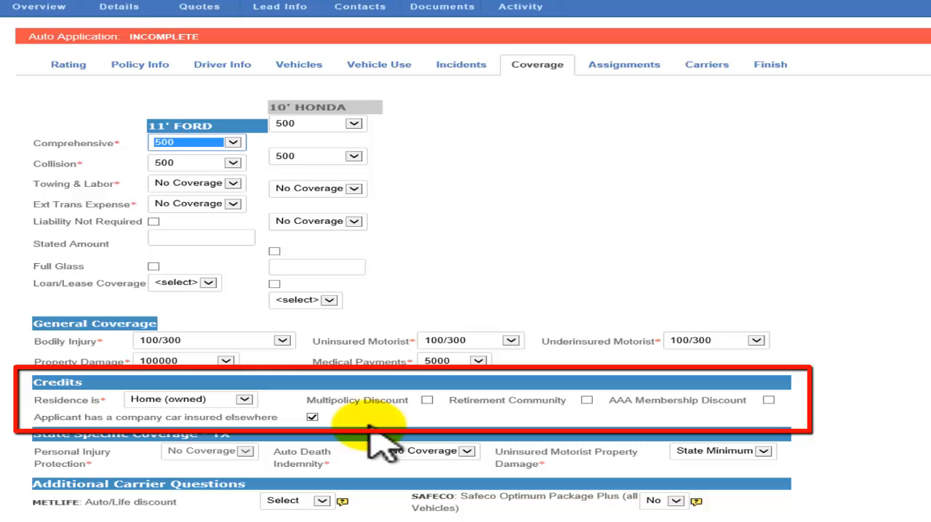
left_click(599, 71)
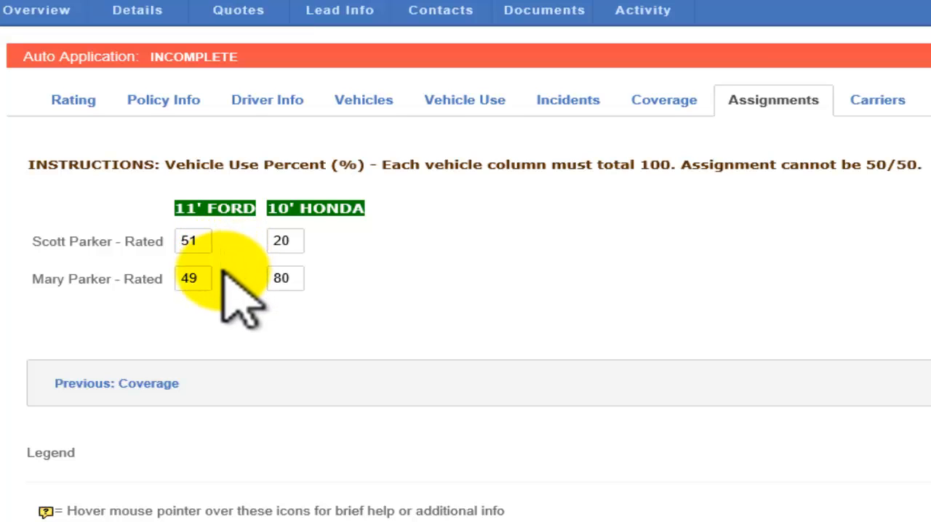
left_click(879, 109)
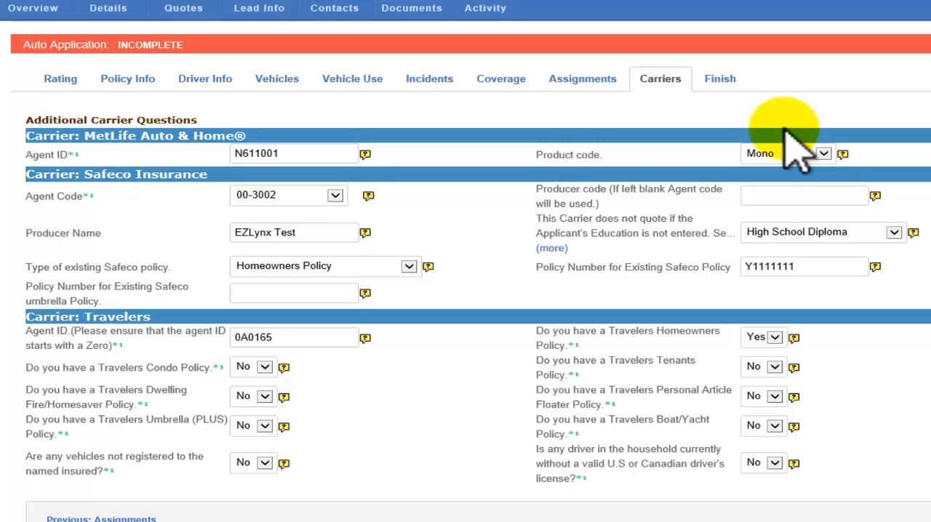
Set the Safeco Agent Code to {NOT SET} and try to submit the application to the carriers from Finish
left_click(335, 195)
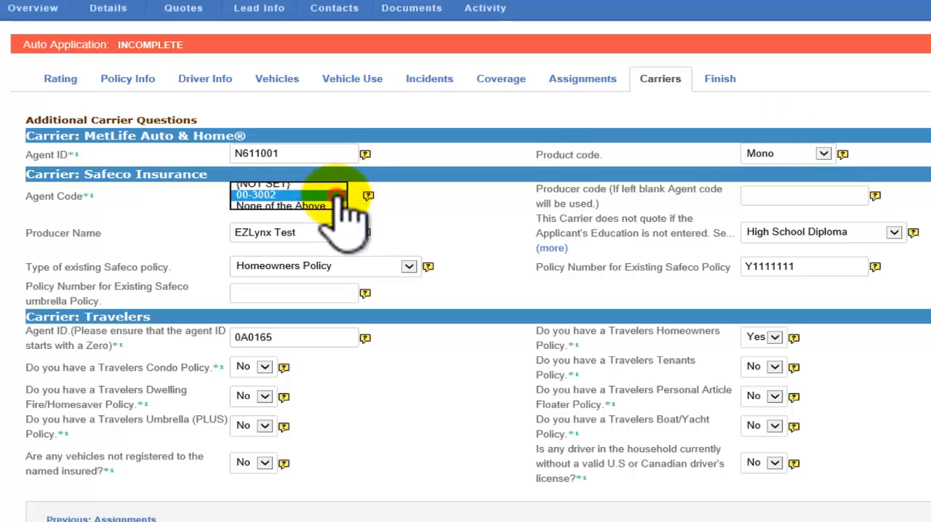
left_click(298, 184)
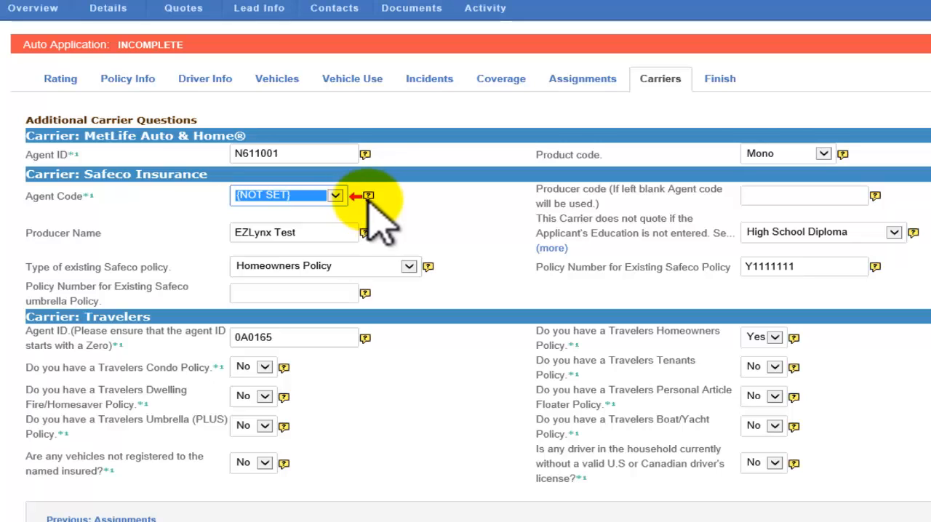
left_click(720, 82)
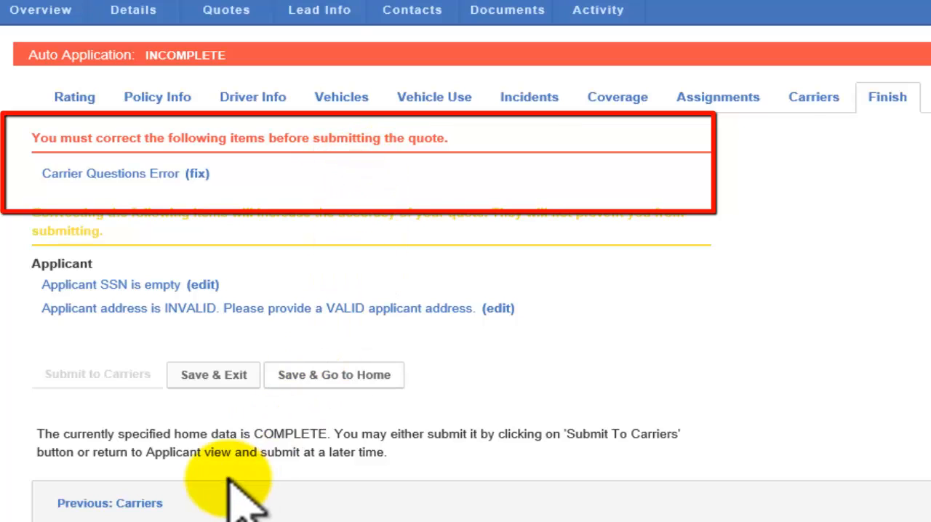
left_click(97, 377)
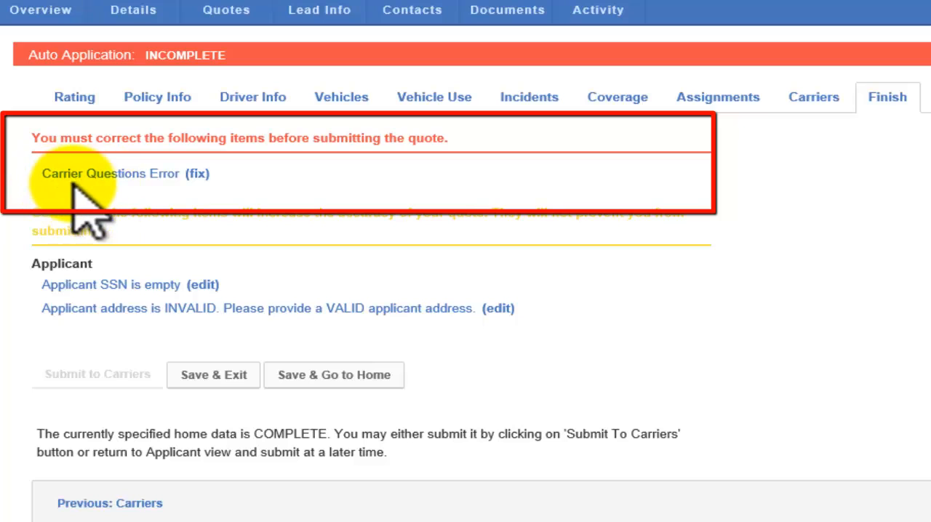
Fix the Carrier Questions Error by reselecting the agency's Safeco Agent Code, and submit the completed application to the carriers
left_click(198, 175)
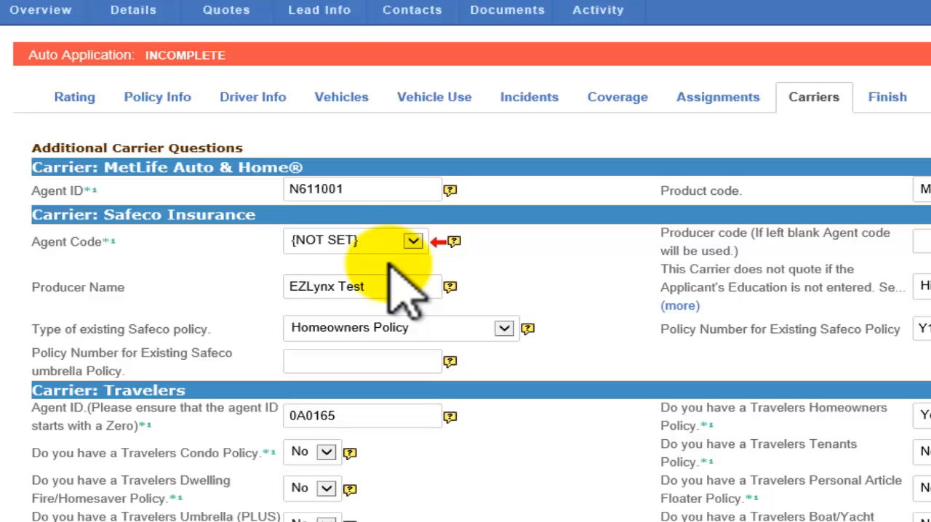
left_click(414, 242)
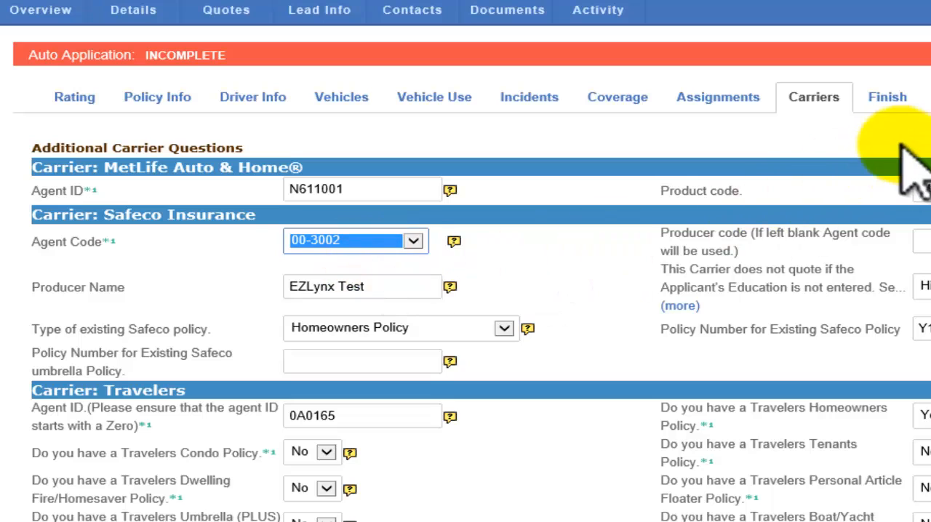
left_click(900, 114)
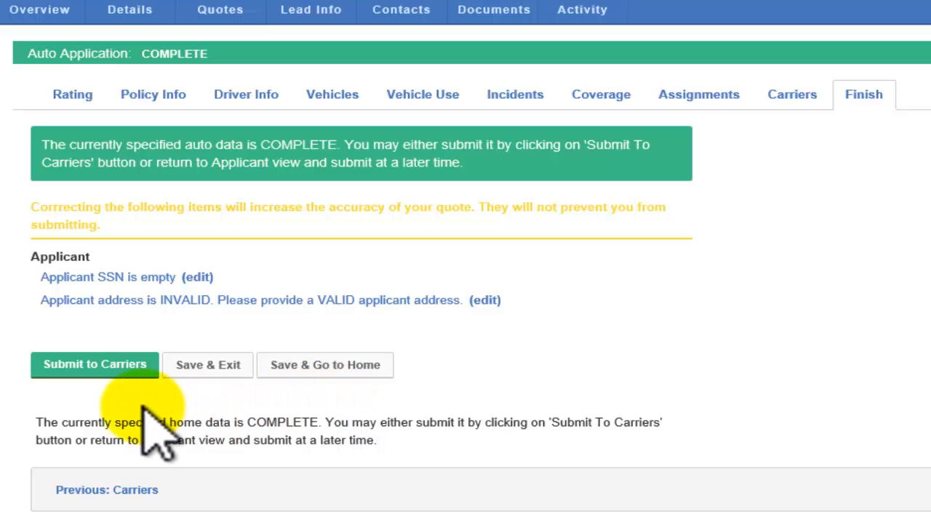
left_click(92, 381)
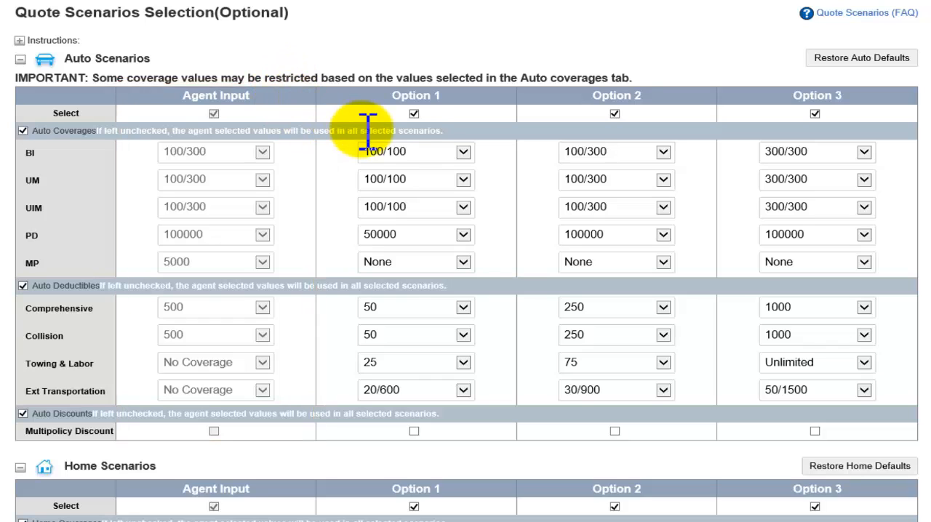
Deselect Option 1, Option 2 and Option 3 in the Auto Scenarios
left_click(412, 114)
left_click(615, 114)
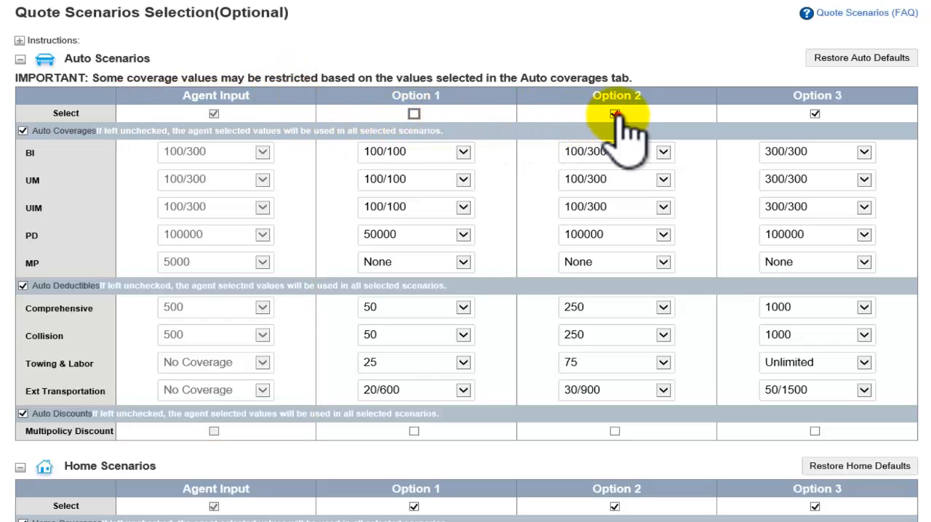
left_click(815, 114)
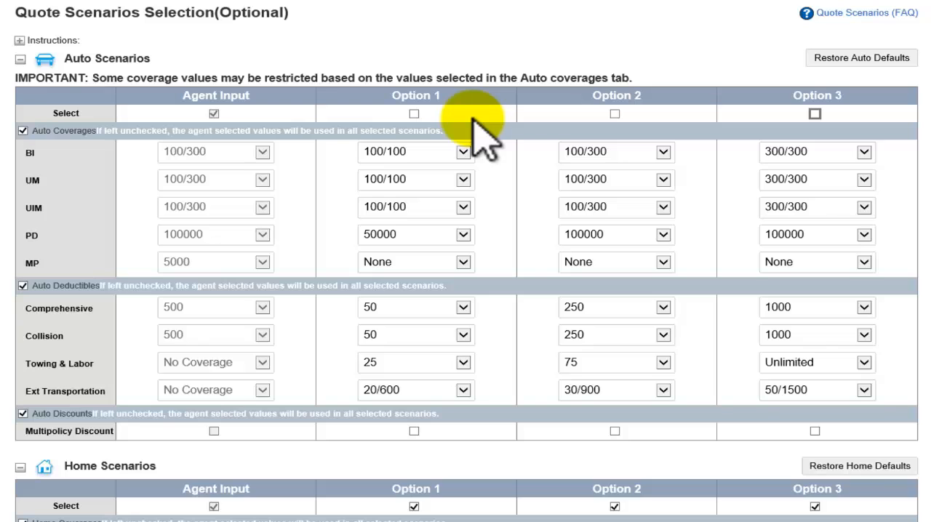
Try to set auto Option 1's UM coverage to 100/300 with its BI coverage at 100/100
left_click(465, 152)
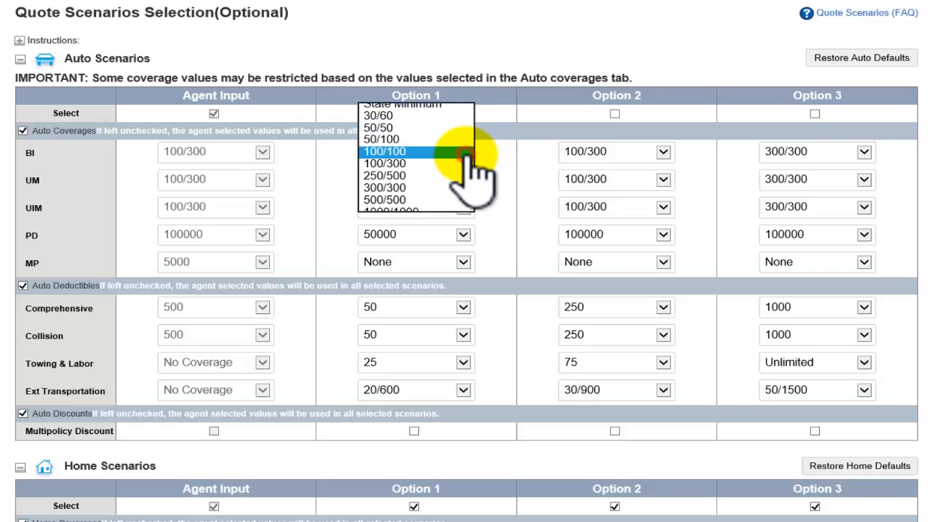
left_click(412, 154)
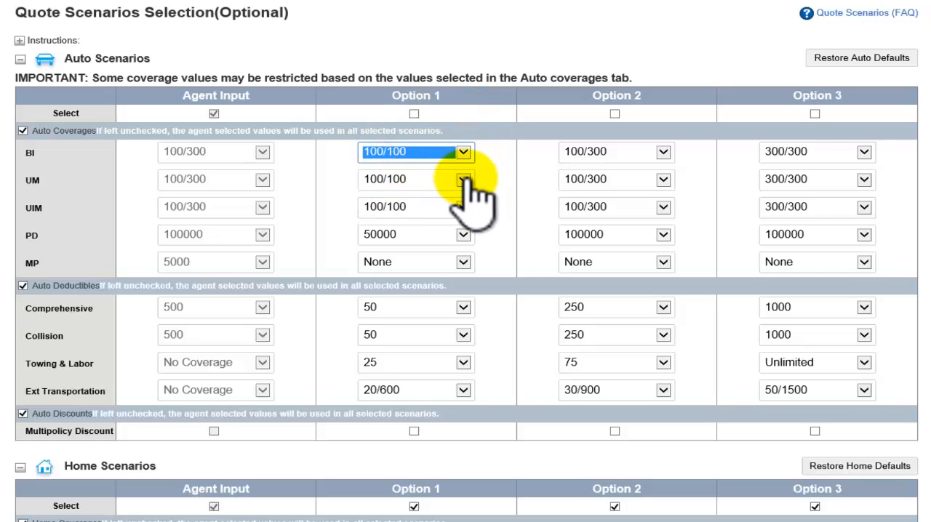
left_click(464, 180)
left_click(418, 179)
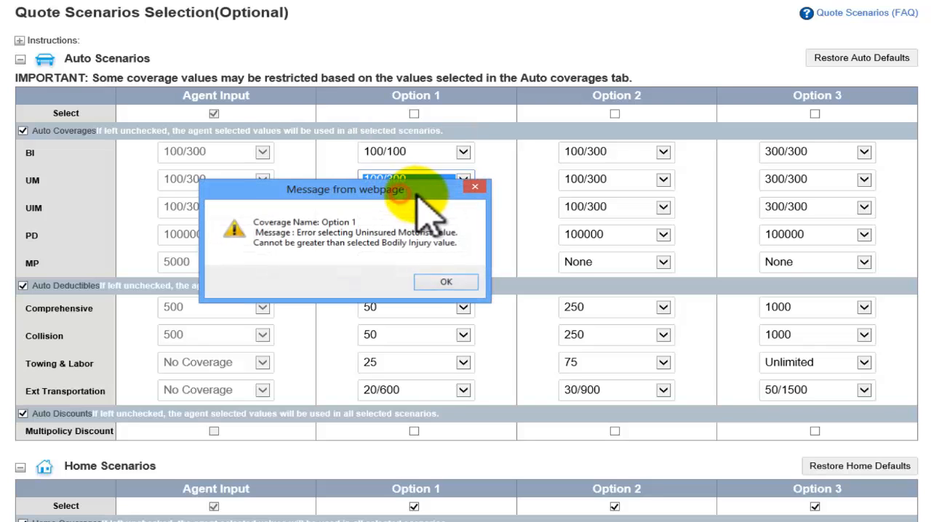
left_click(447, 281)
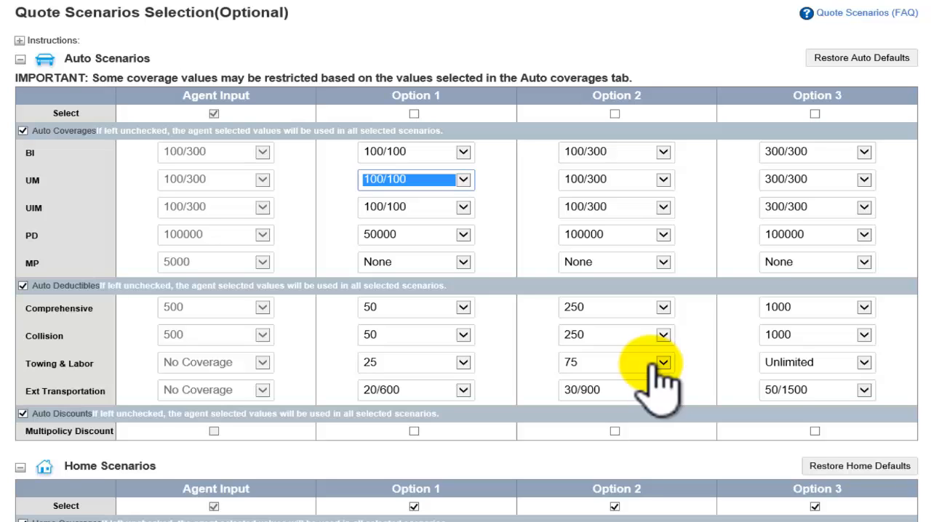
Select auto scenario Option 1 and Option 2 one after the other and clear each again
left_click(414, 114)
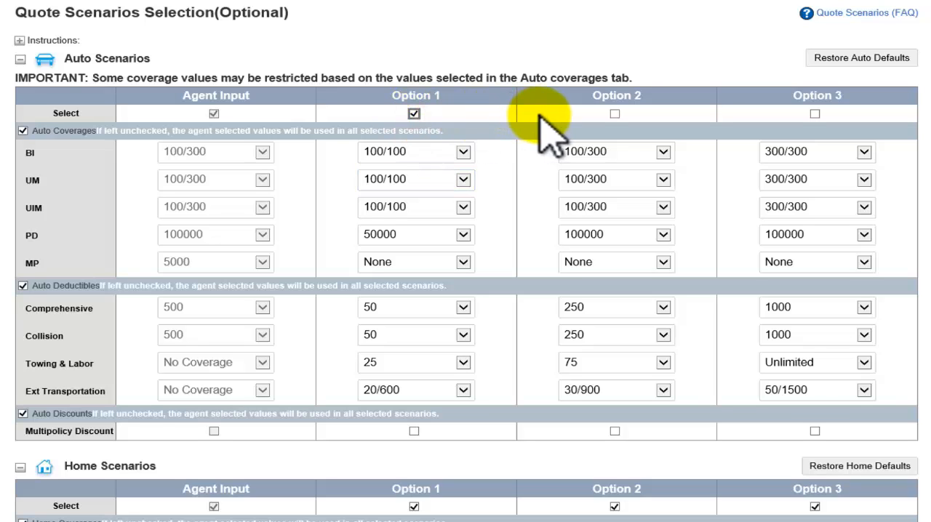
left_click(416, 114)
left_click(615, 114)
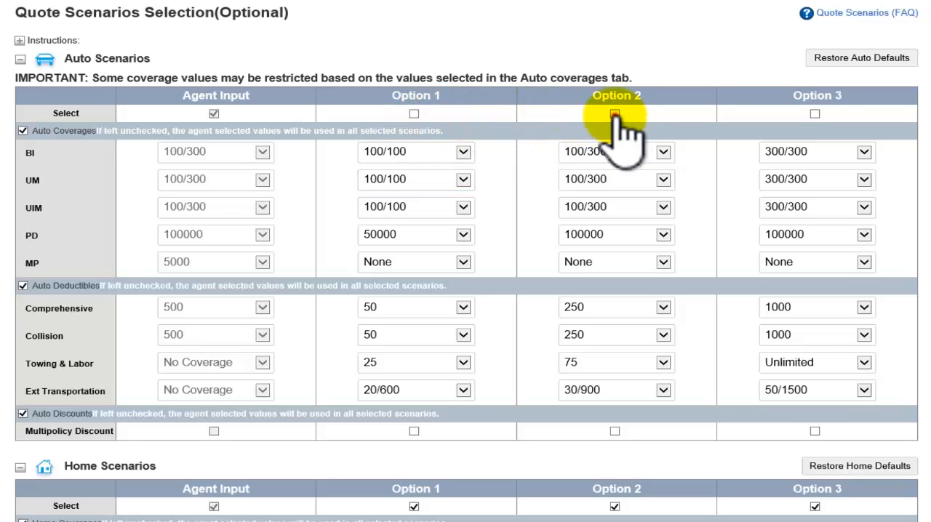
left_click(615, 114)
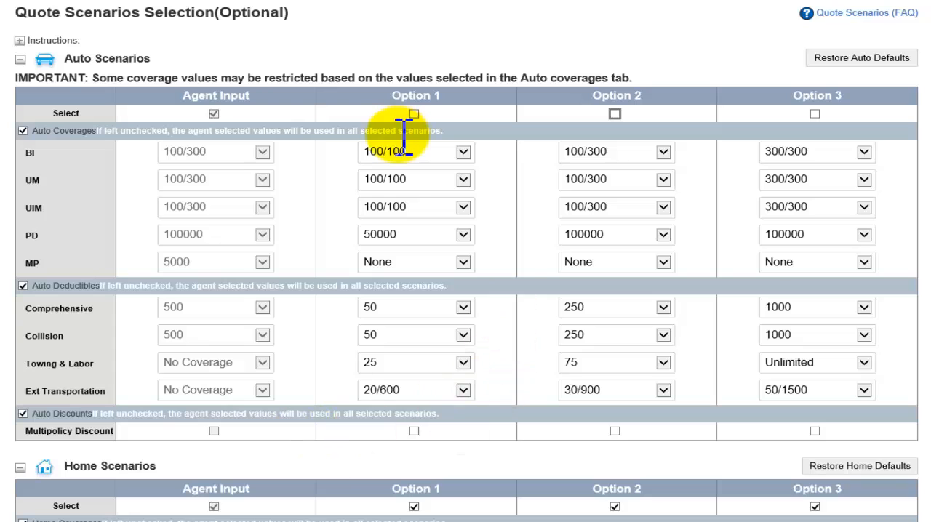
Review the Home Scenarios, accept the quote scenarios and continue to the carrier selection
scroll(406, 139, "down", 2)
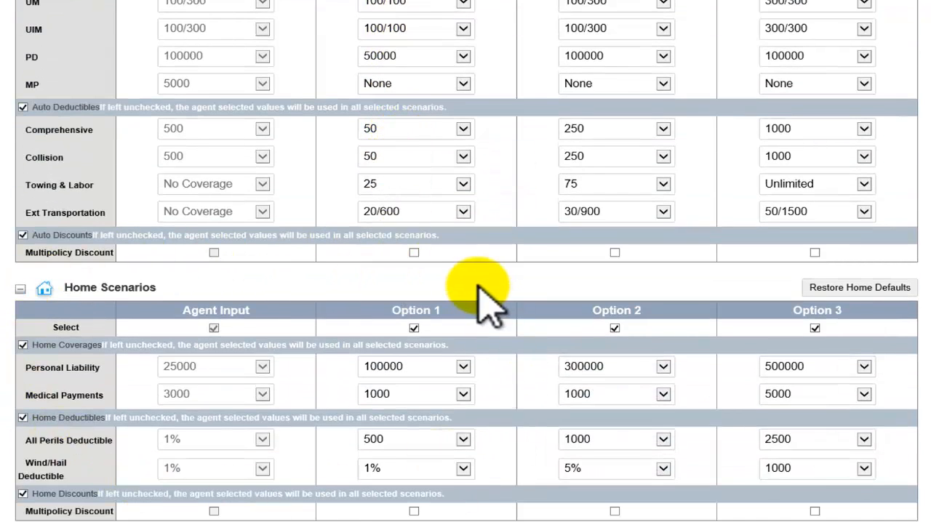
scroll(480, 285, "down", 1)
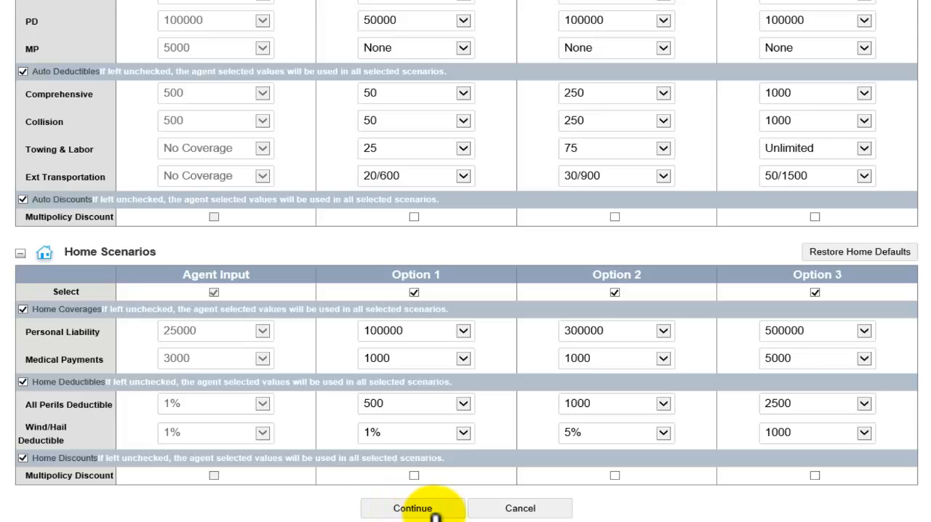
left_click(412, 509)
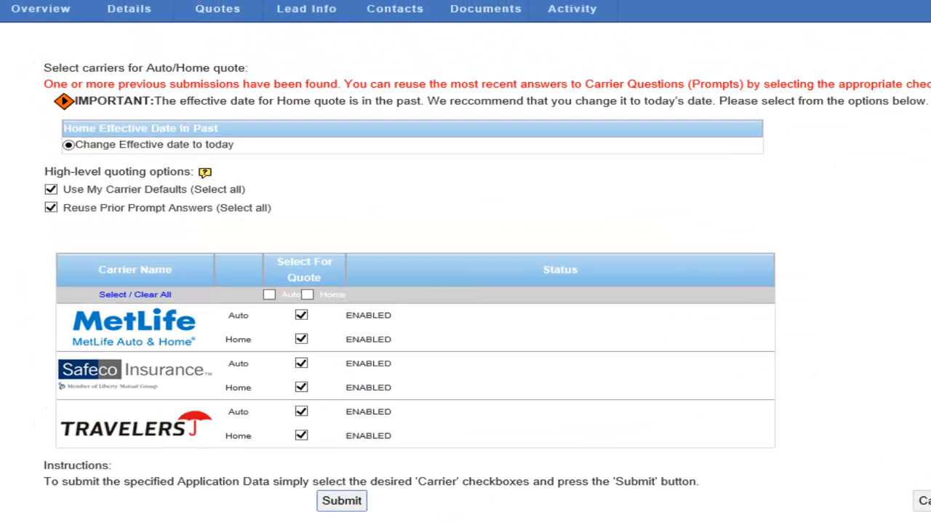
Select all carriers for both the Auto and Home quotes and submit the application data
left_click(269, 295)
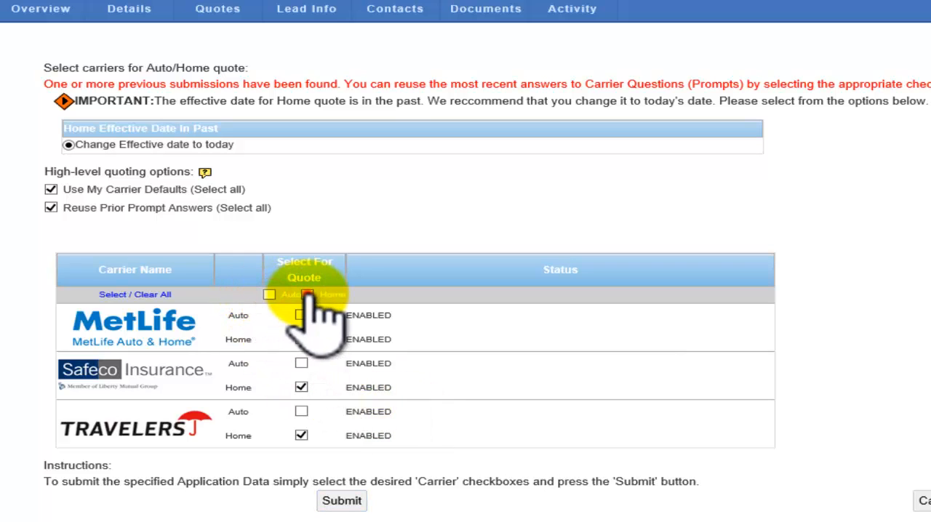
left_click(308, 295)
left_click(307, 295)
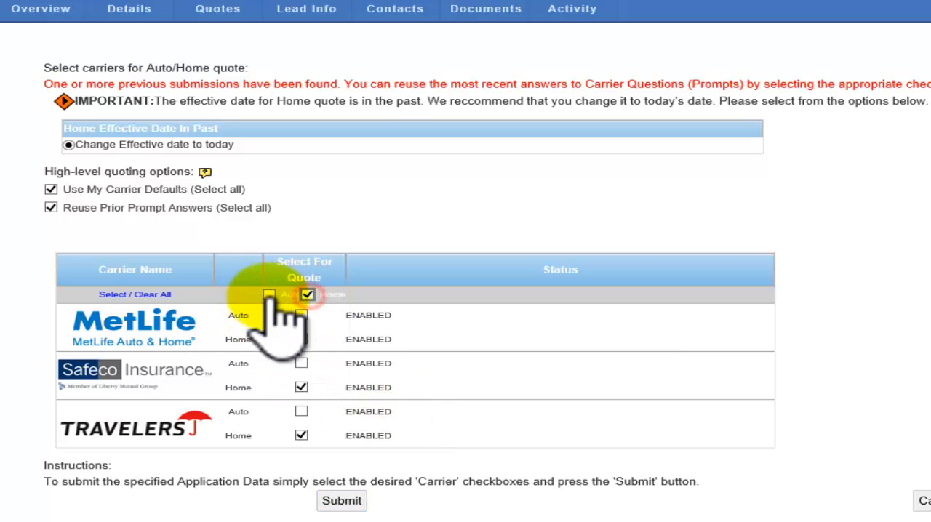
left_click(269, 295)
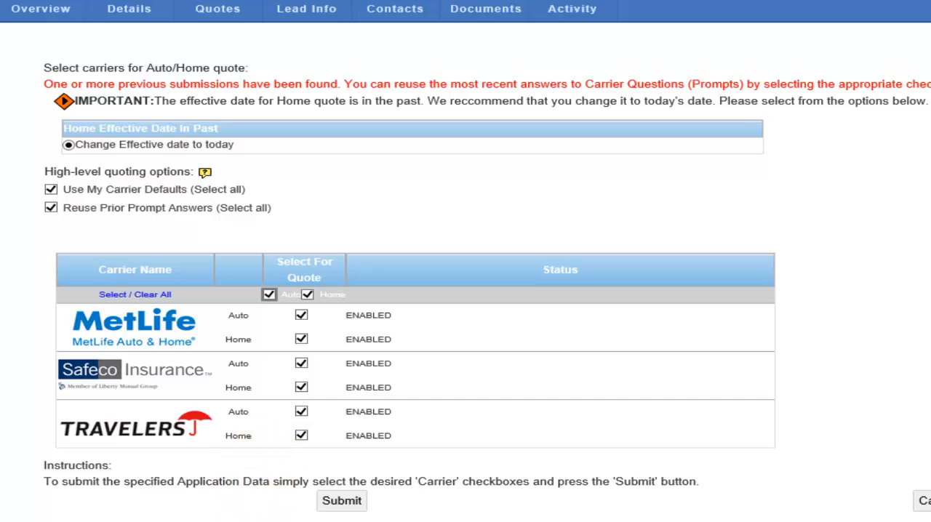
left_click(342, 506)
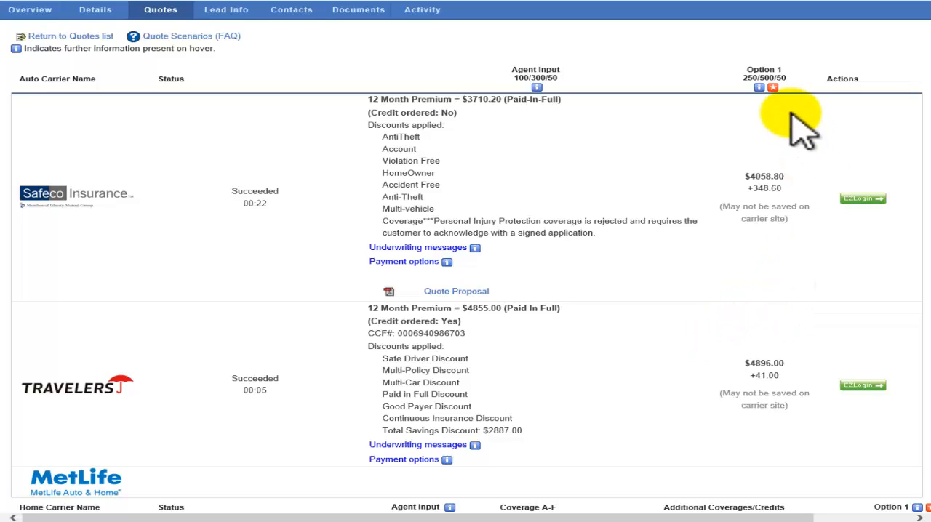
View the quote results in Summary View, return to Detail View, and review the auto and home carrier quotes
mouse_move(759, 89)
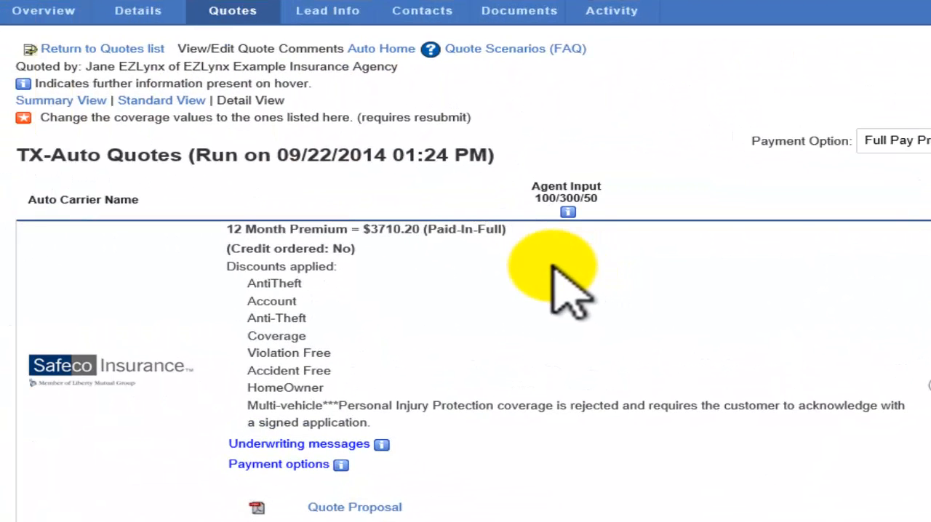
left_click(53, 102)
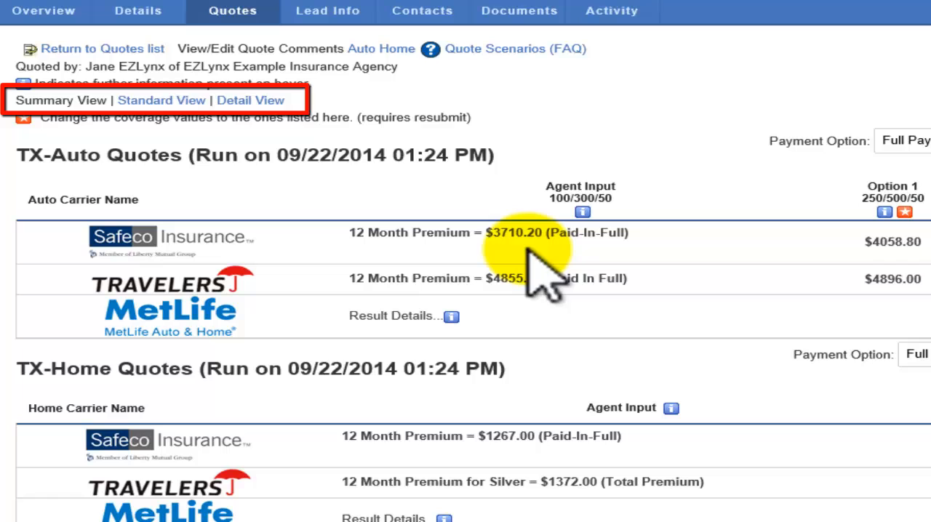
left_click(246, 102)
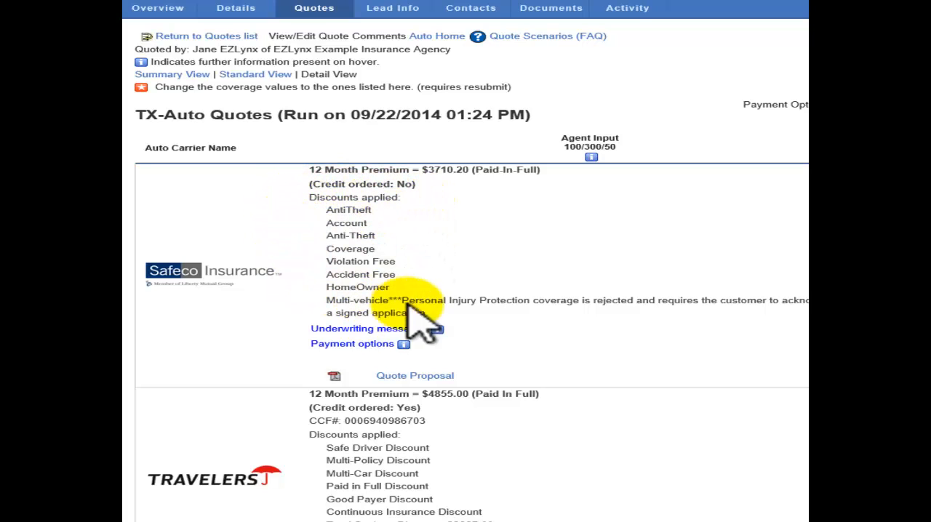
mouse_move(397, 332)
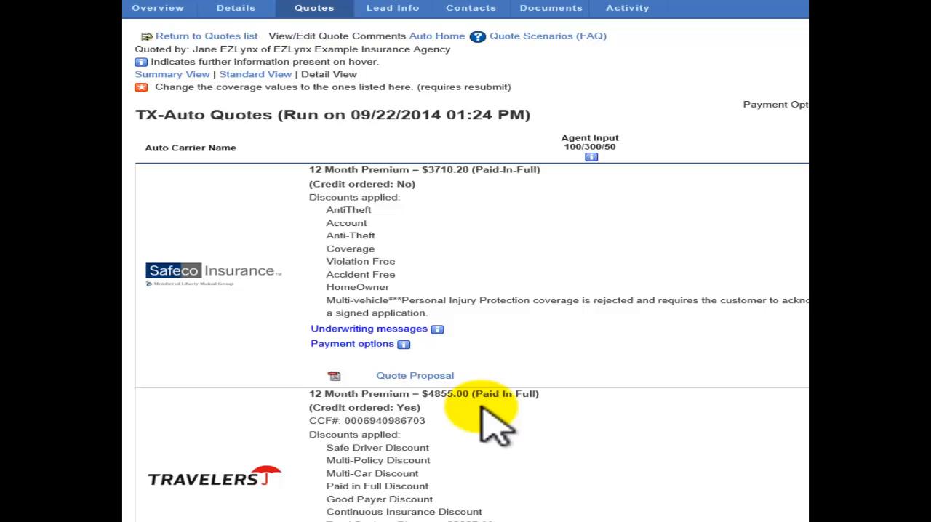
scroll(502, 415, "down", 10)
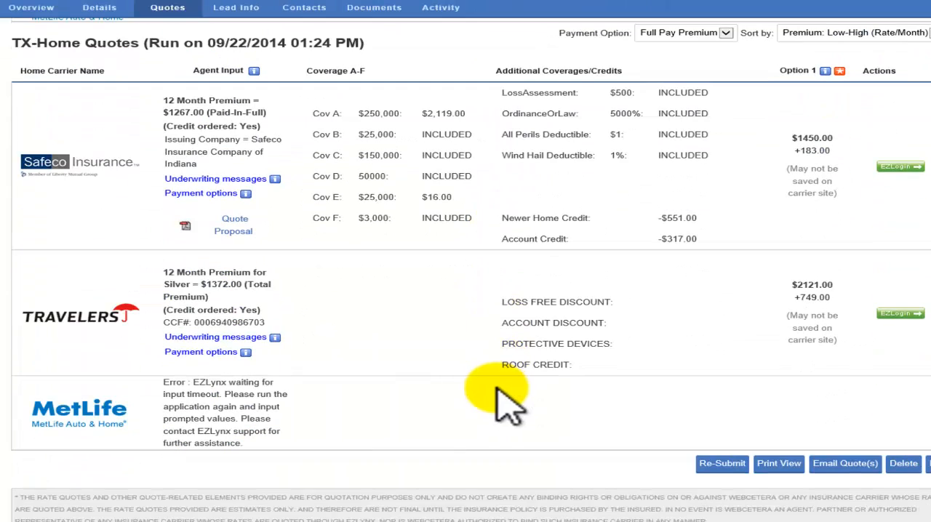
left_click(726, 469)
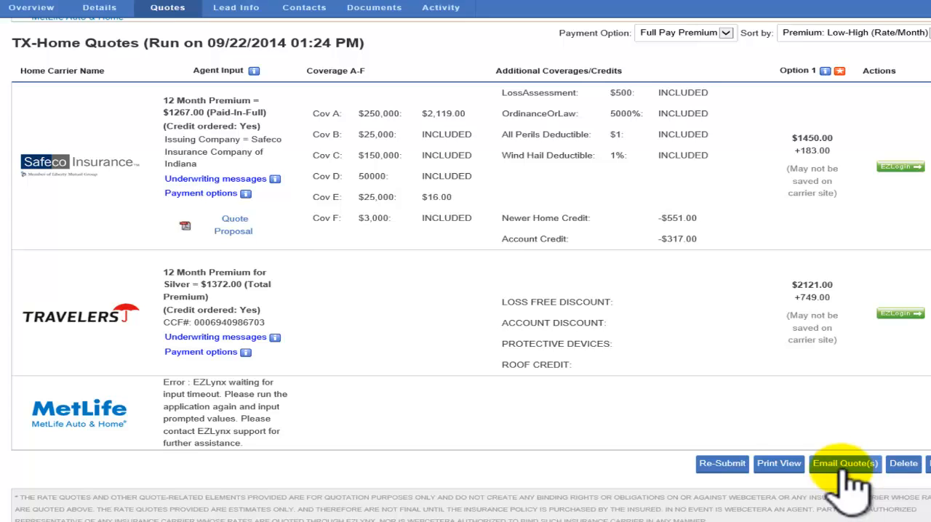
Show the quotes in Summary View and open a PDF print view of type Summary without the quote scenarios
scroll(842, 487, "up", 10)
left_click(42, 71)
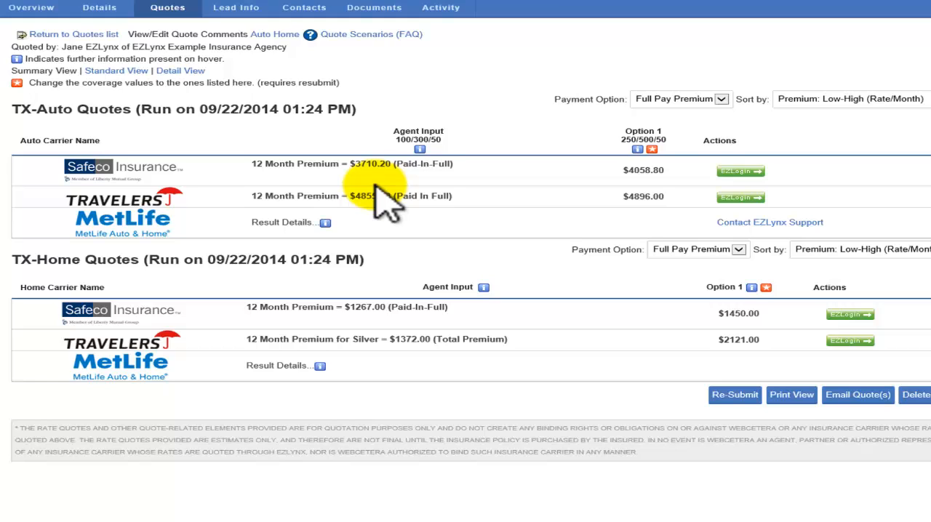
left_click(793, 396)
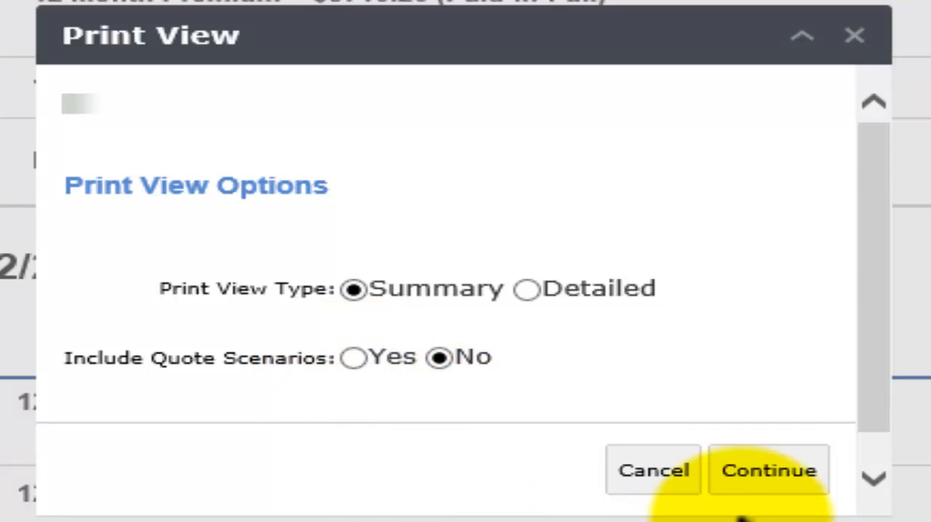
left_click(769, 469)
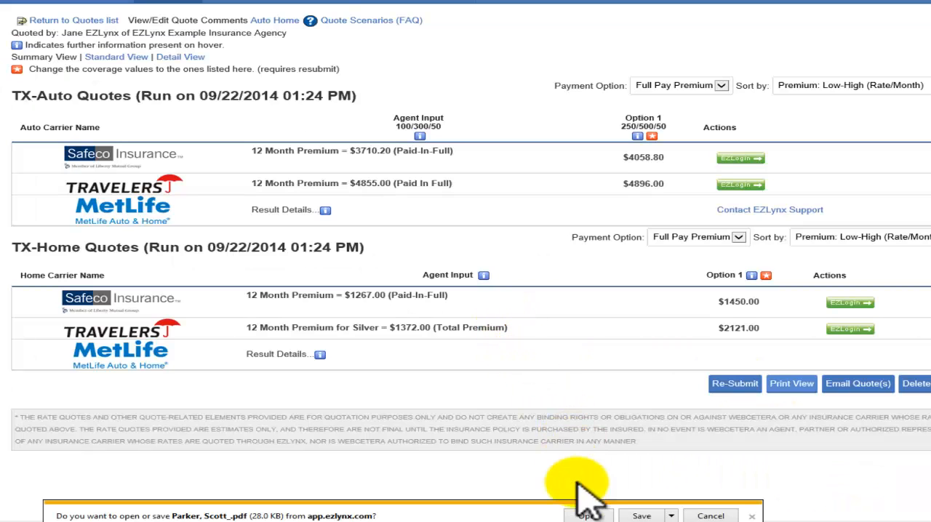
left_click(588, 514)
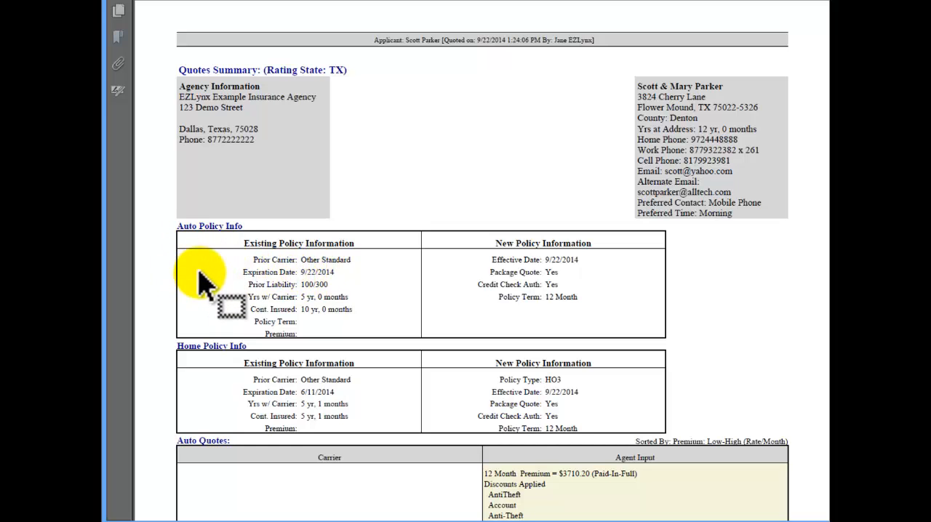
Examine the quotes summary PDF, covering the existing and new policy information and each carrier's auto and home quotes
scroll(202, 437, "down", 1)
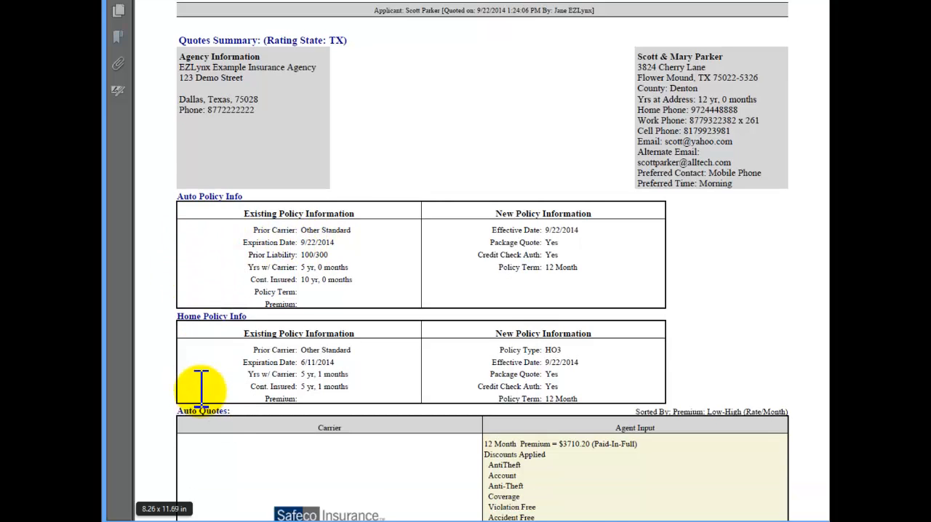
scroll(201, 385, "down", 6)
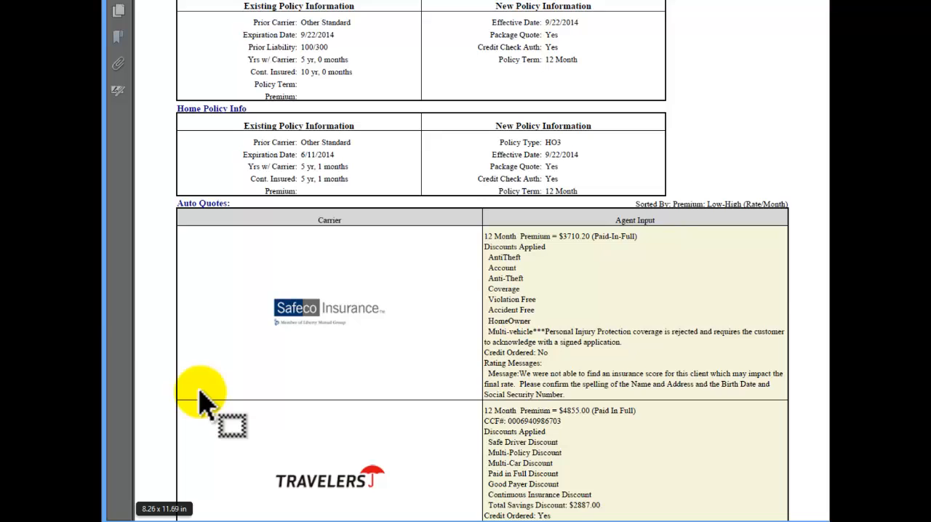
scroll(201, 396, "down", 6)
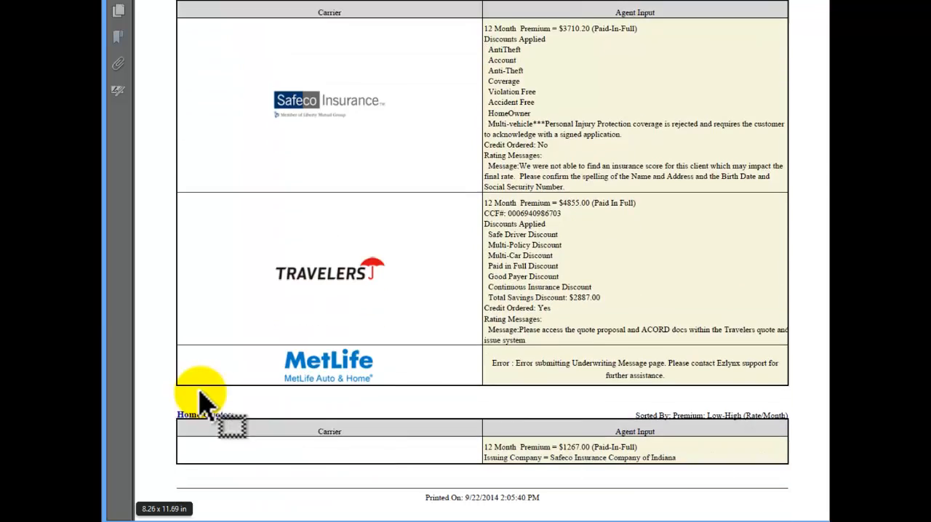
scroll(203, 400, "down", 8)
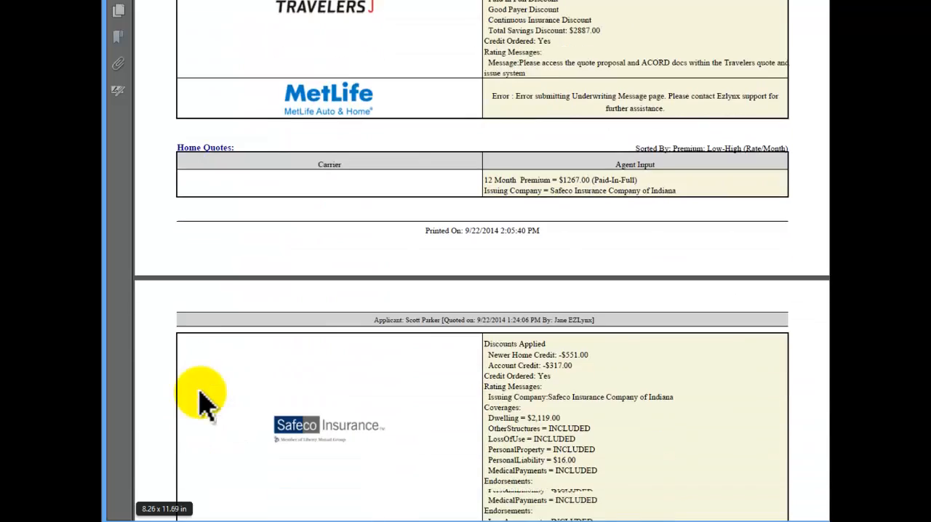
scroll(204, 402, "down", 10)
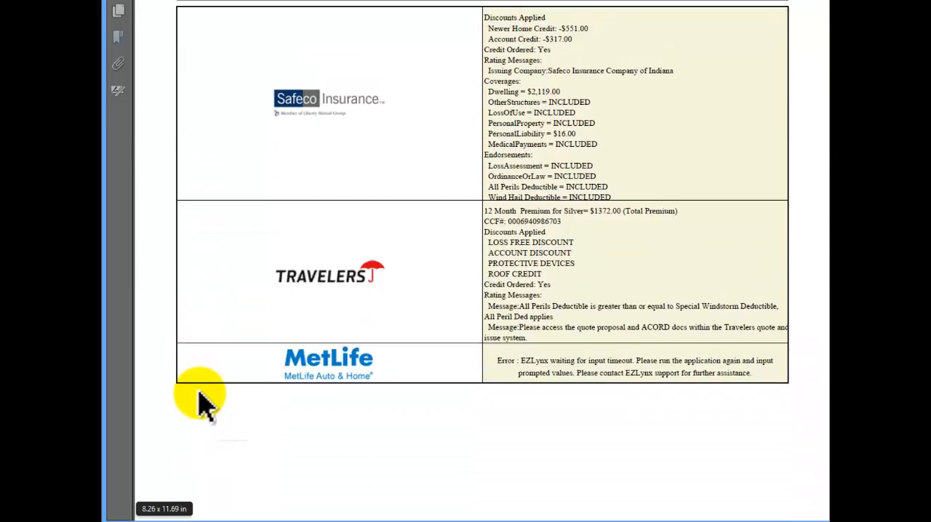
scroll(204, 401, "down", 8)
scroll(204, 402, "up", 10)
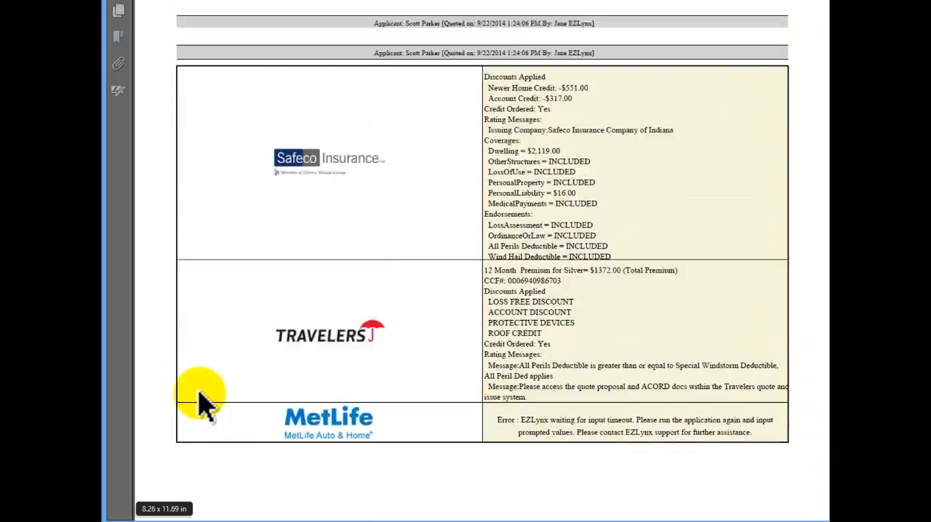
scroll(204, 402, "up", 12)
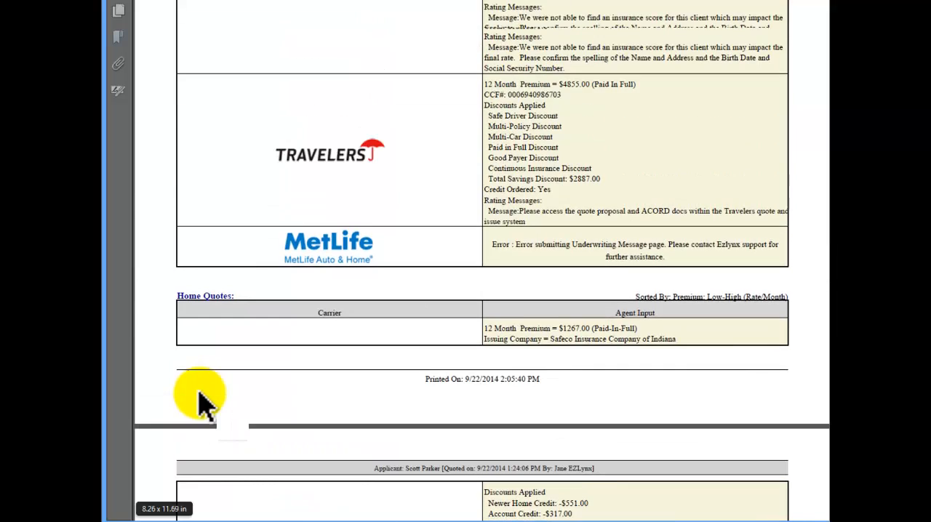
scroll(206, 403, "up", 3)
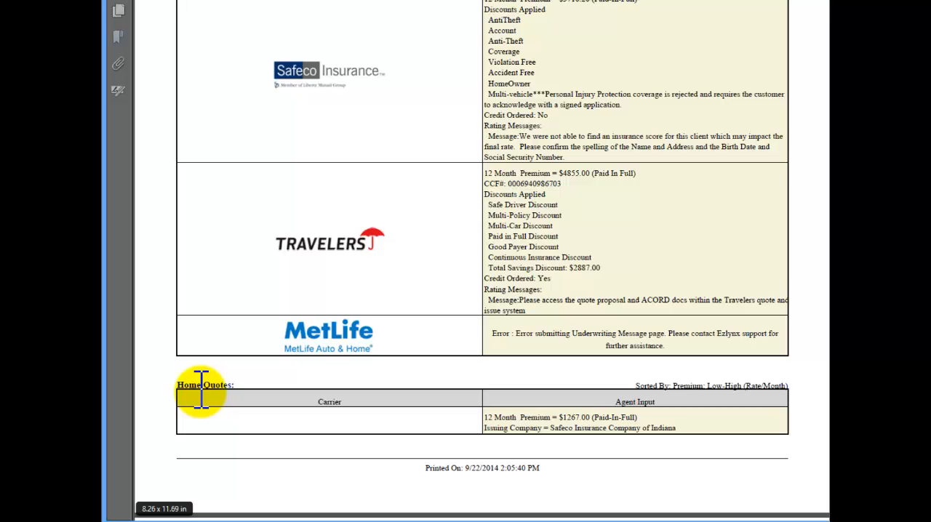
scroll(218, 393, "up", 11)
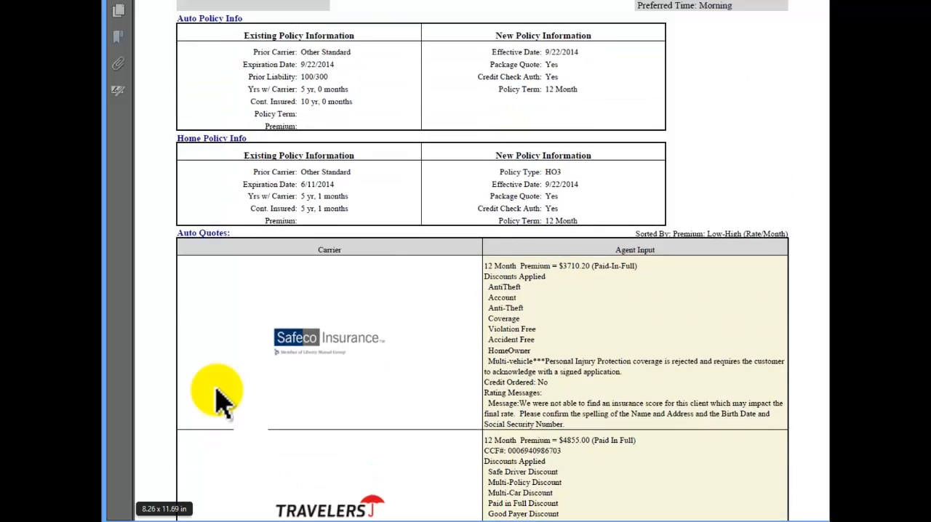
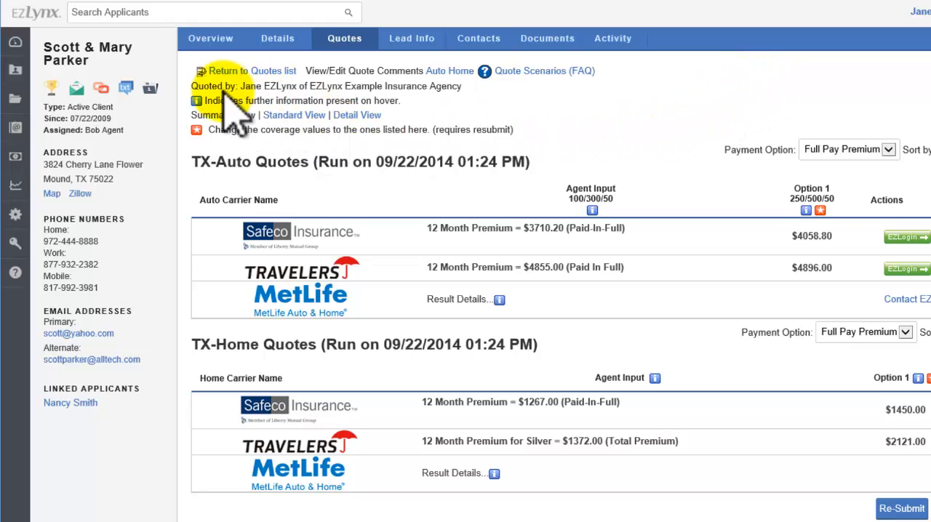
Search the applicants by last name and first name, narrow the search with the state "wi", and choose the matching applicant
mouse_move(18, 71)
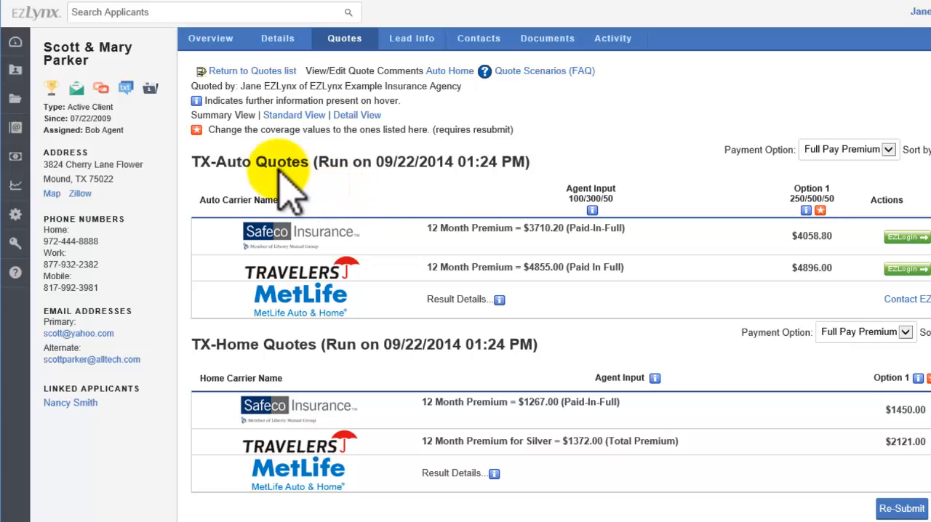
mouse_move(23, 72)
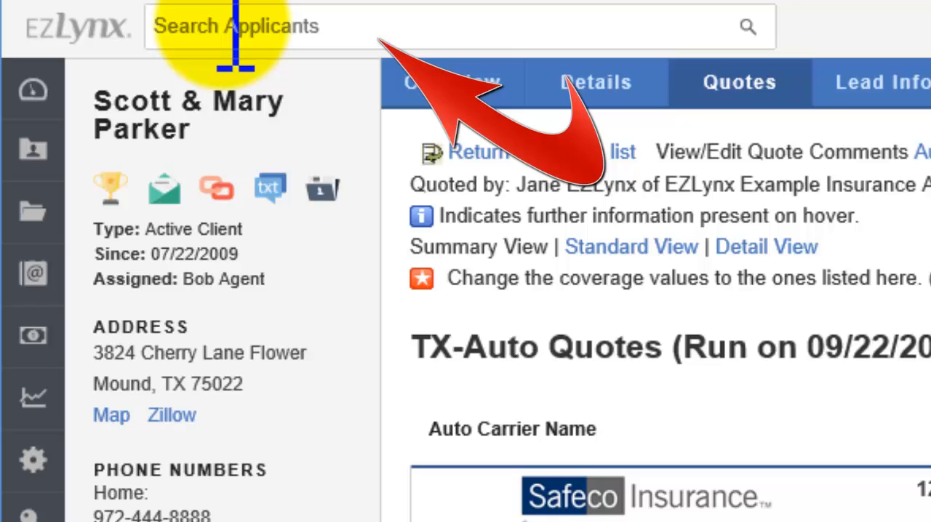
left_click(240, 33)
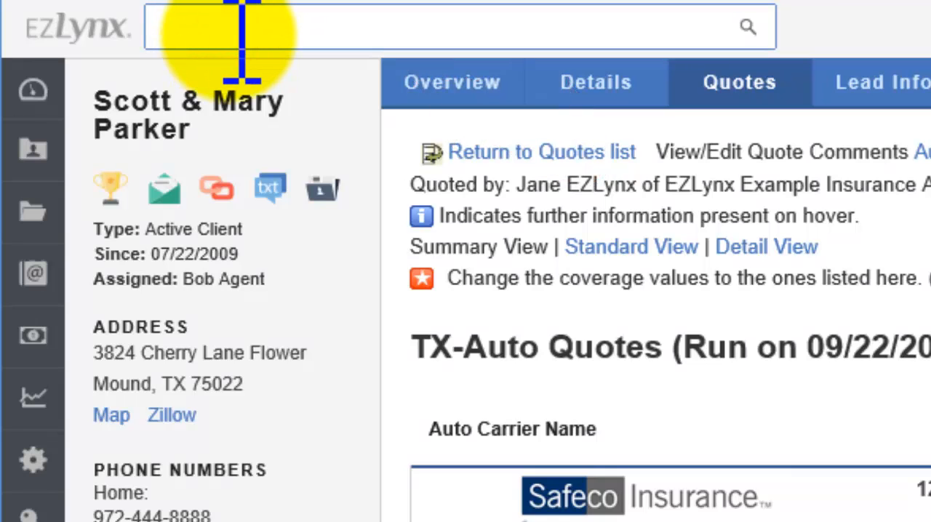
type("smith")
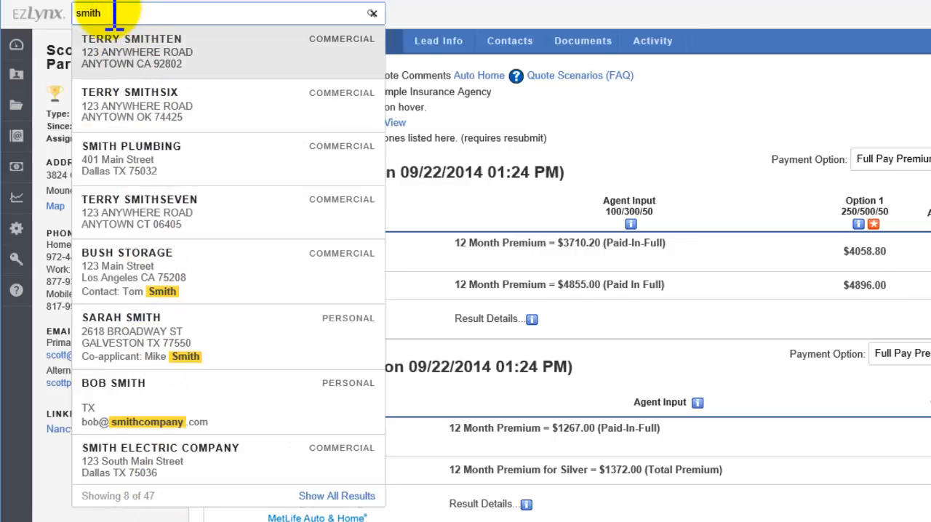
type("joe")
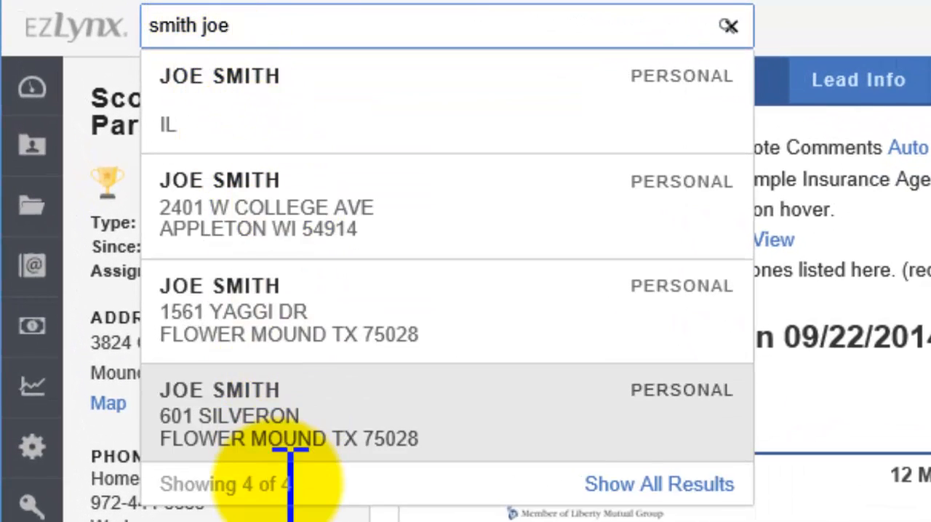
left_click(255, 27)
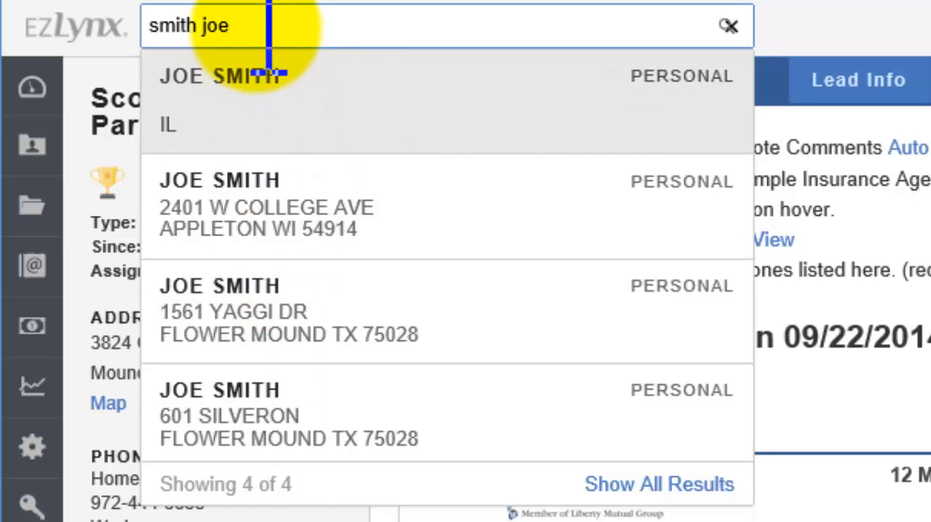
type("w")
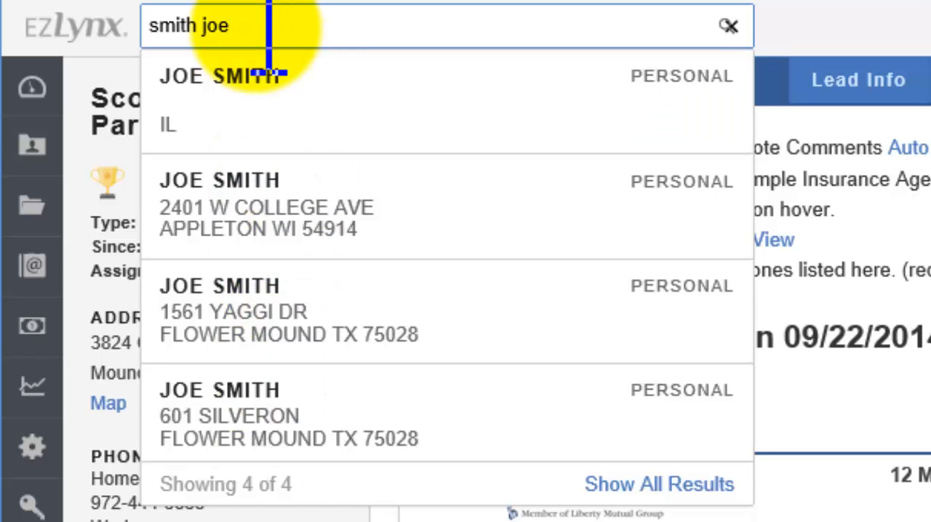
type("i")
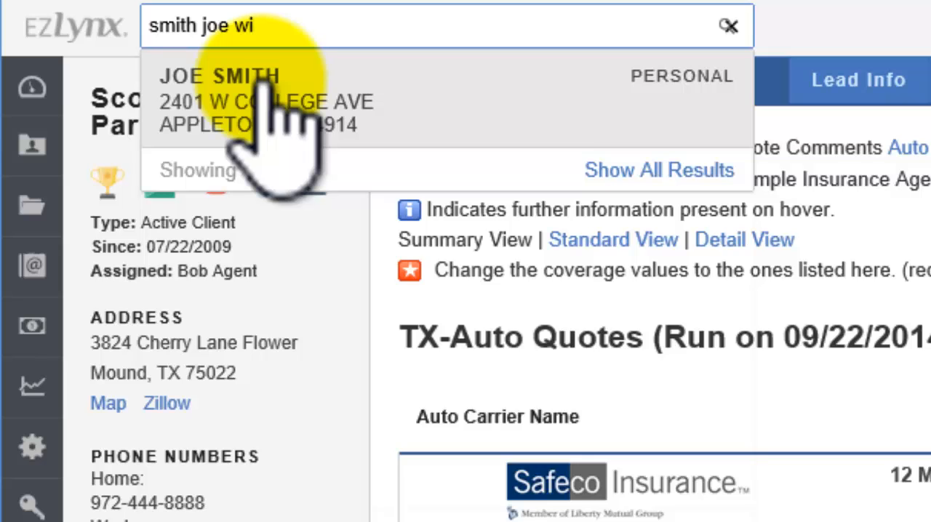
left_click(234, 83)
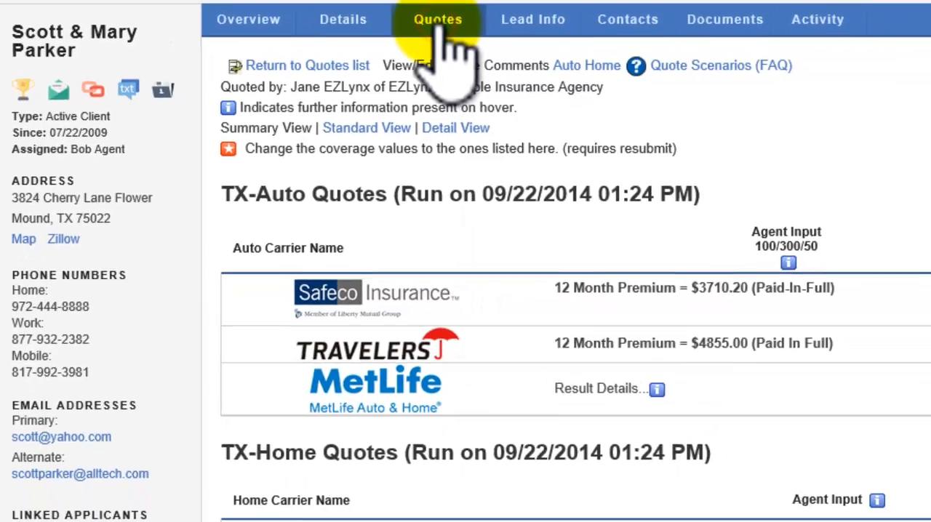
Examine the carrier results of the 9/22/2014 1:24 PM and 1:04 PM submissions in the applicant's quotes list, and collapse both
left_click(718, 82)
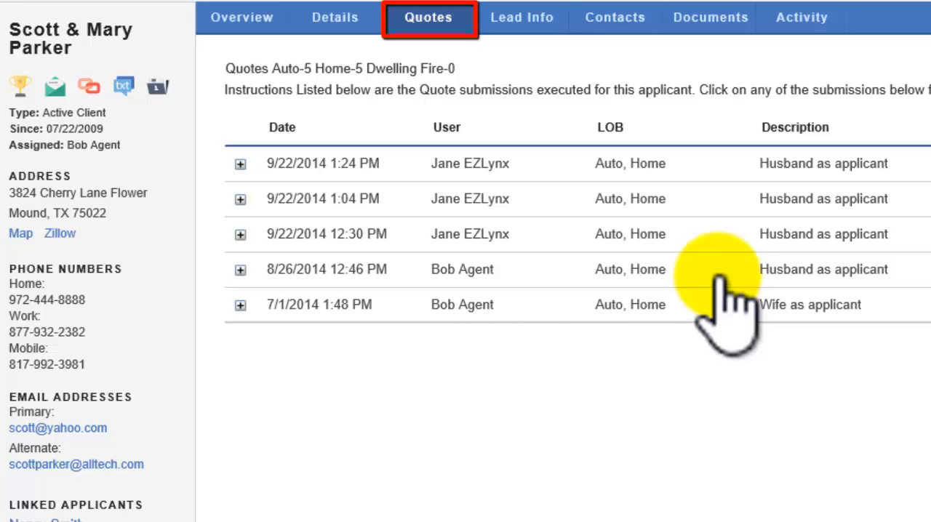
left_click(240, 164)
scroll(244, 171, "down", 6)
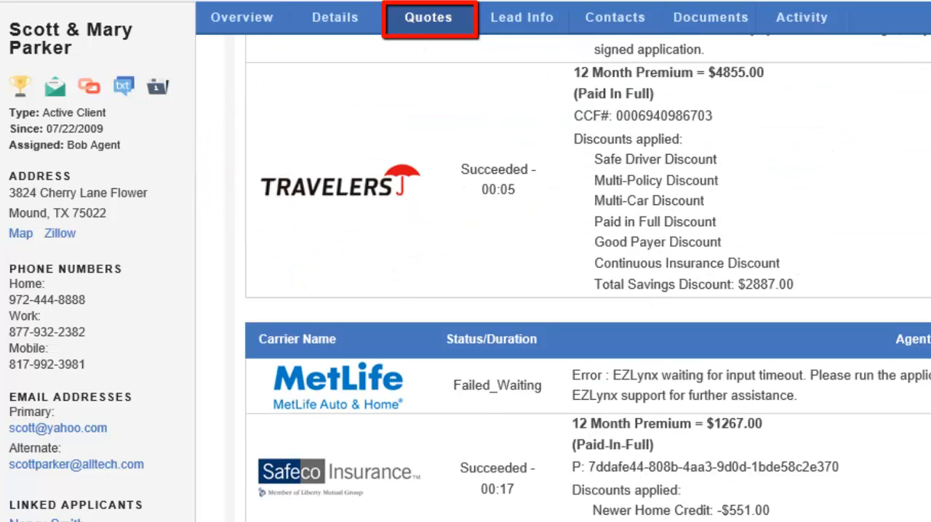
scroll(587, 278, "down", 12)
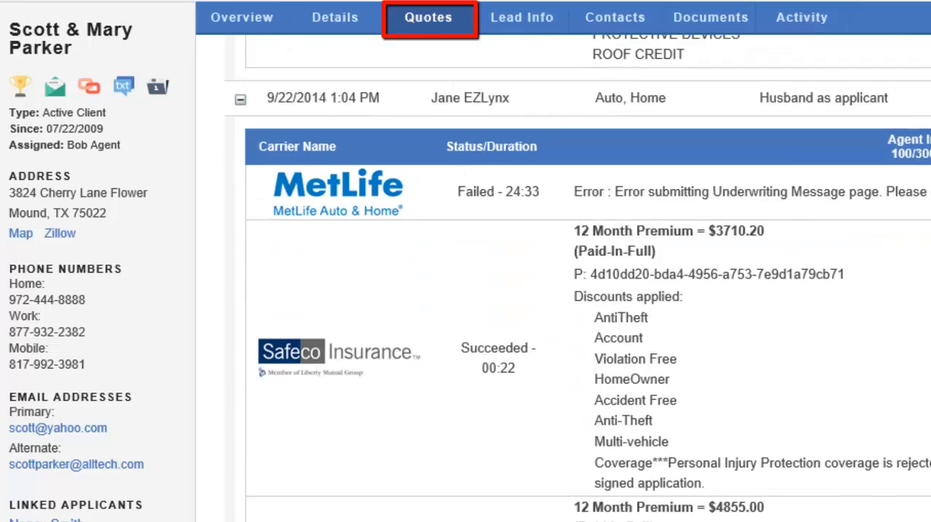
scroll(587, 278, "up", 10)
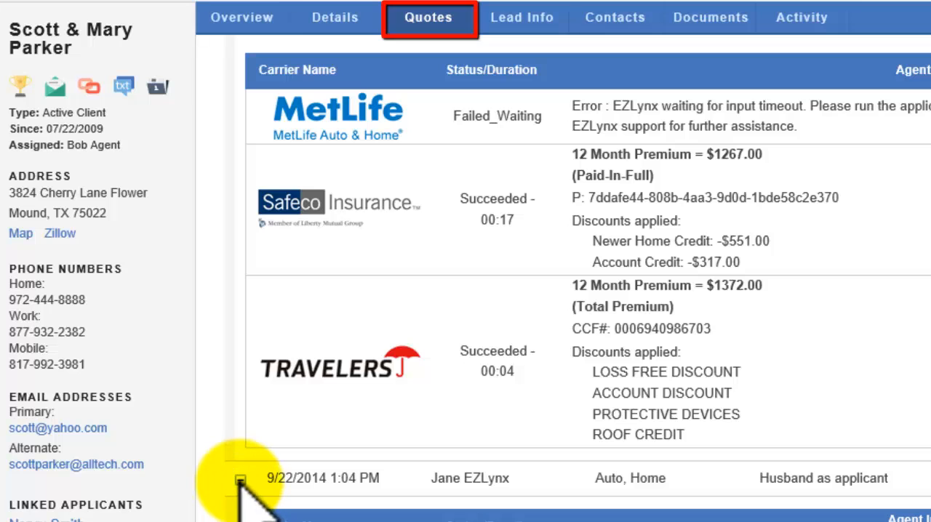
left_click(240, 480)
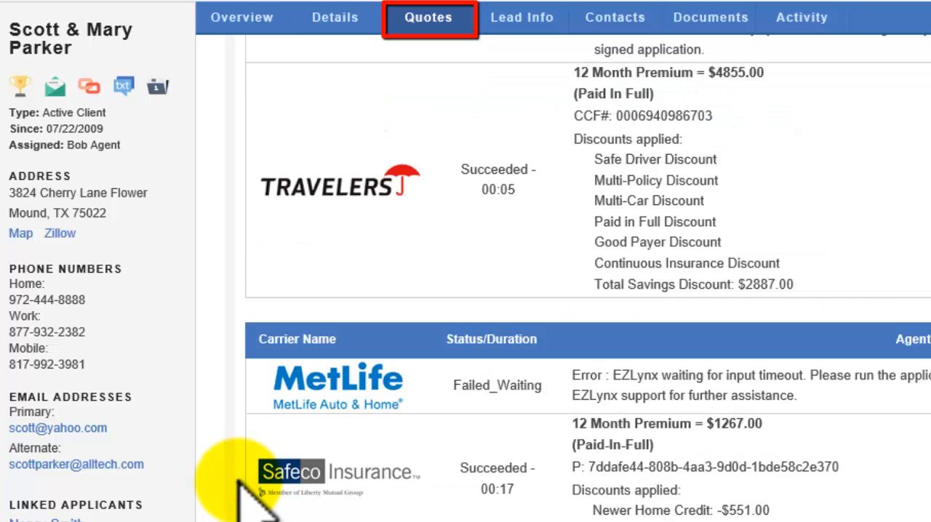
scroll(247, 502, "up", 2)
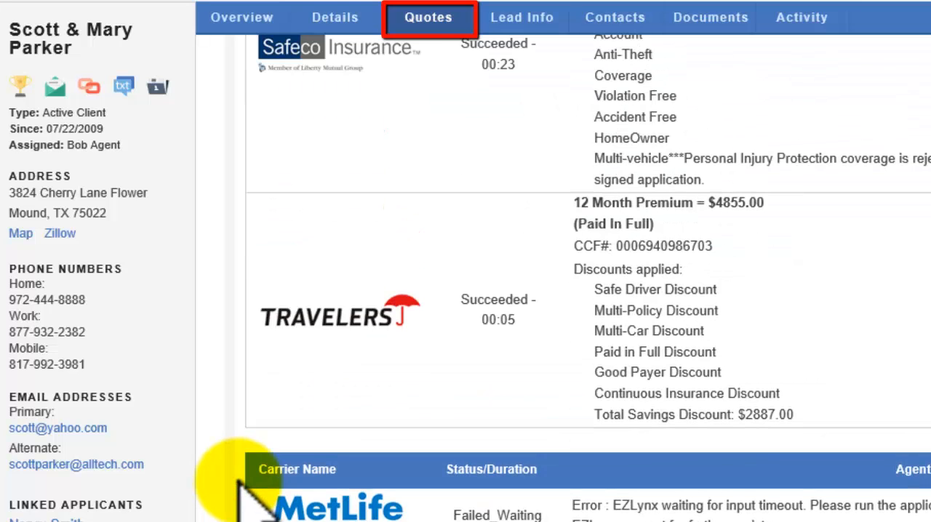
scroll(240, 484, "up", 5)
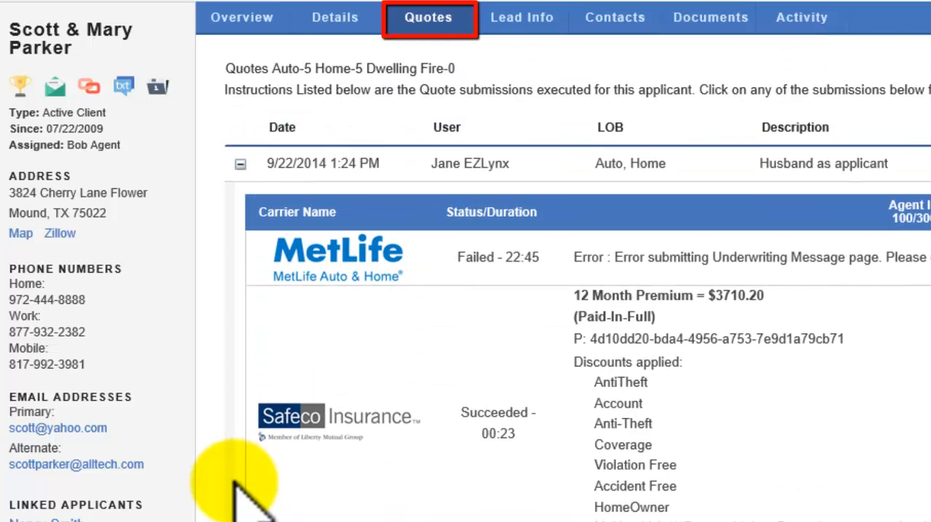
left_click(240, 164)
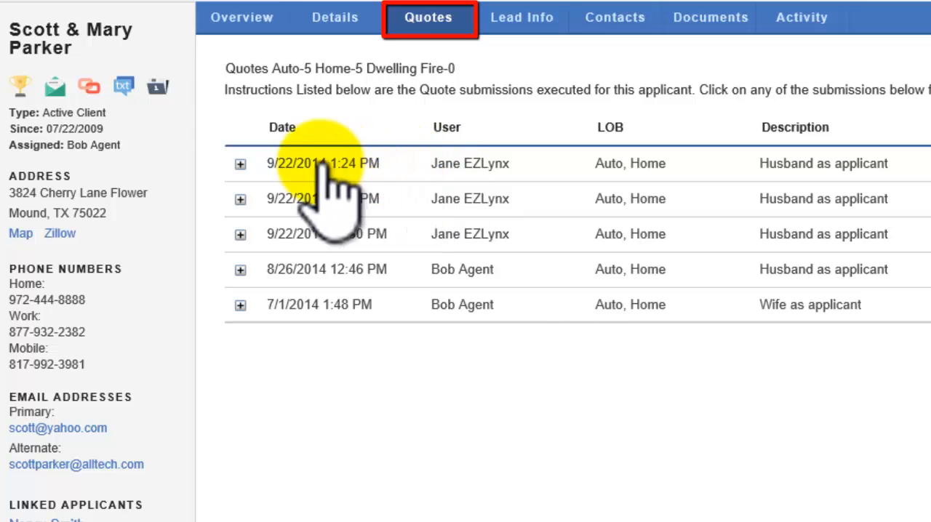
View the 9/22/2014 1:24 PM quote submission in Detail View and return to the applicant's list of quotes
left_click(547, 167)
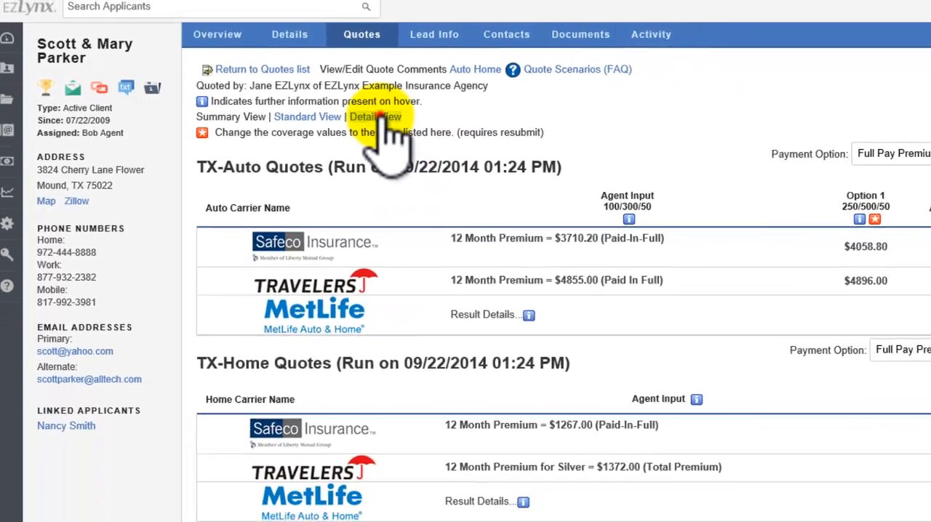
left_click(360, 116)
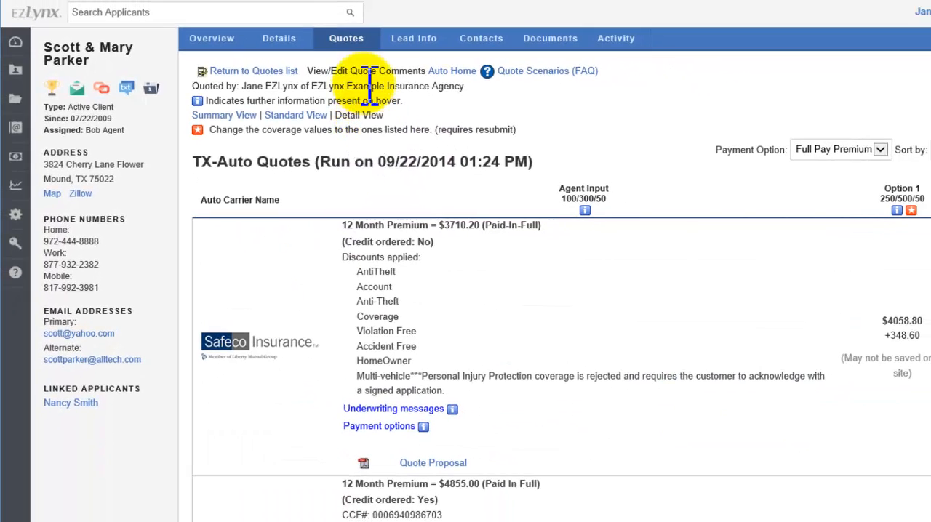
left_click(354, 45)
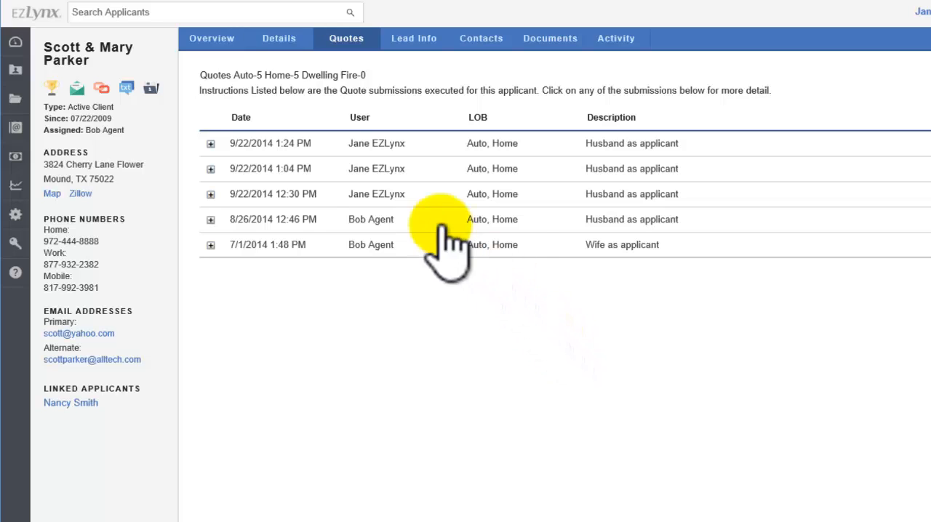
View the auto application from the applicant's overview and return to the overview
left_click(213, 42)
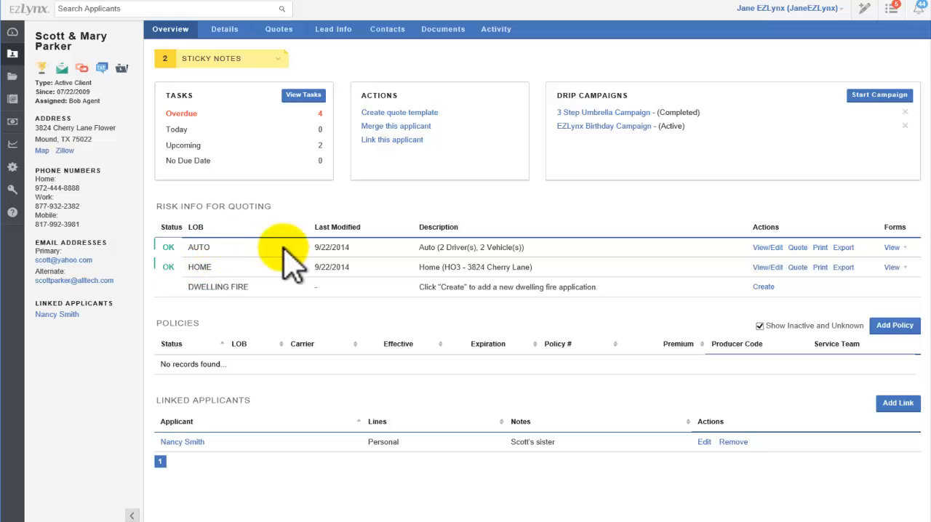
left_click(776, 249)
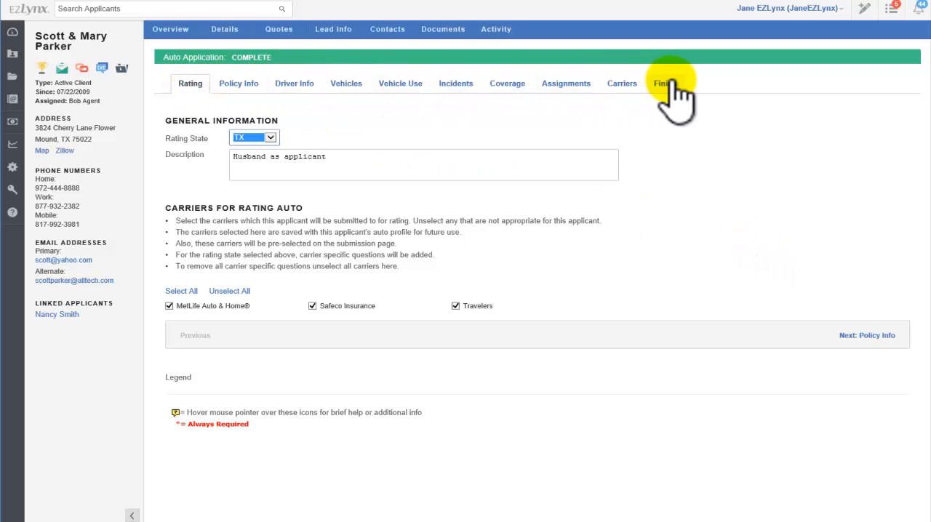
left_click(182, 32)
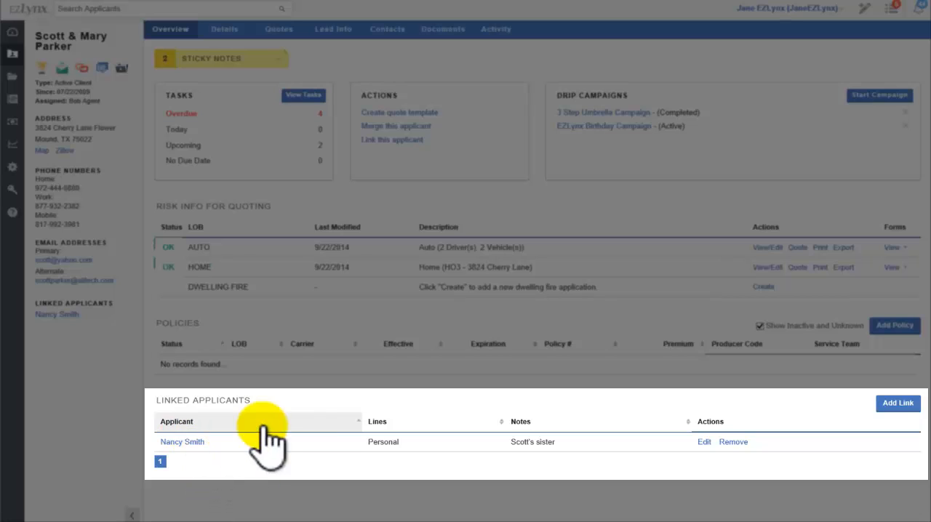
Start a new linked applicant, search for the relative by last and first name, and select the matching Personal applicant
left_click(899, 405)
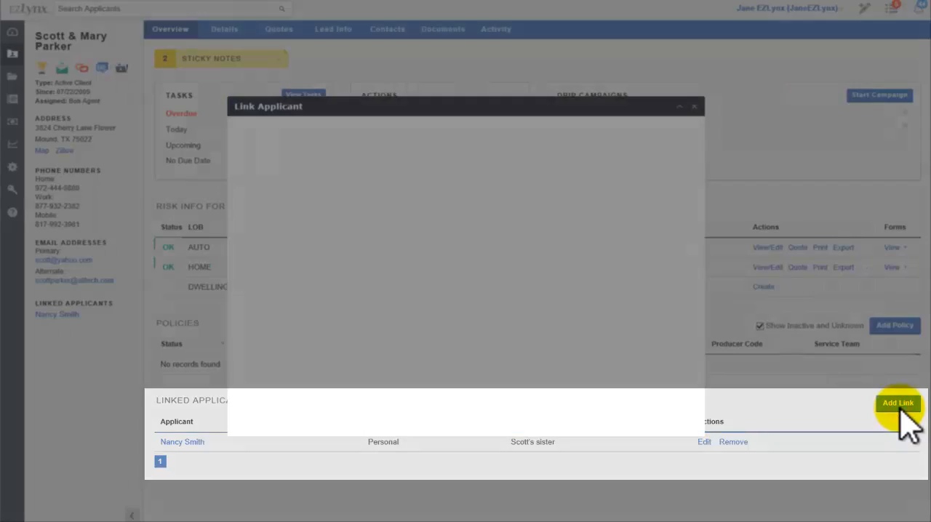
left_click(288, 143)
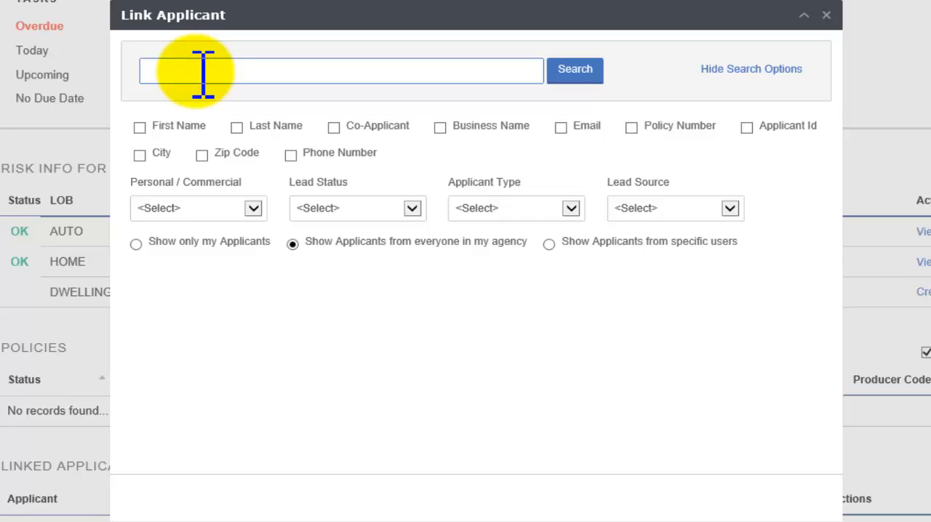
type("smith")
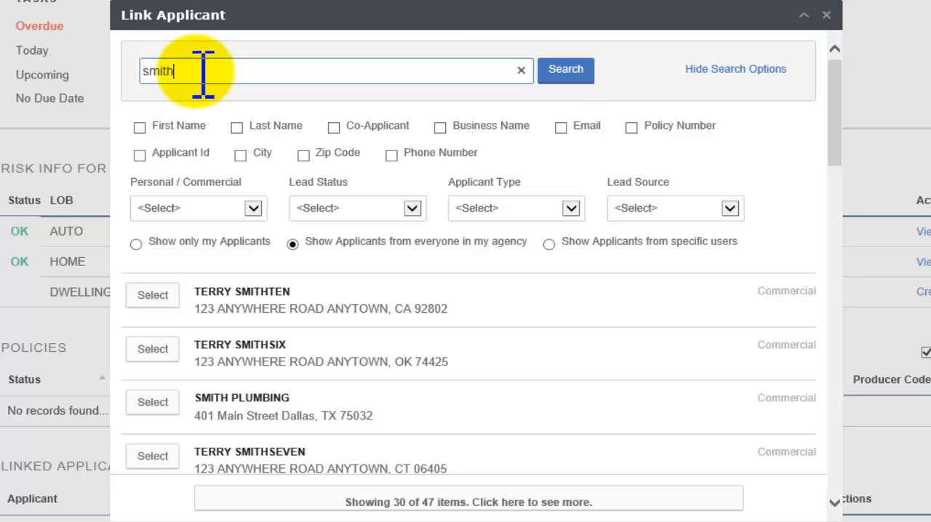
type(" mary")
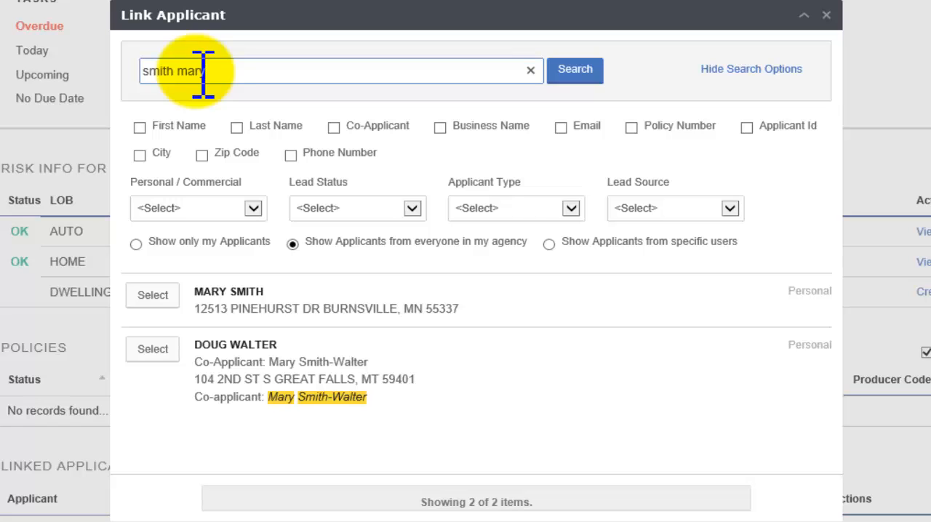
left_click(152, 296)
Enter the link note "Sister", create a link back to the current applicant with the note "Brother", and save
left_click(153, 158)
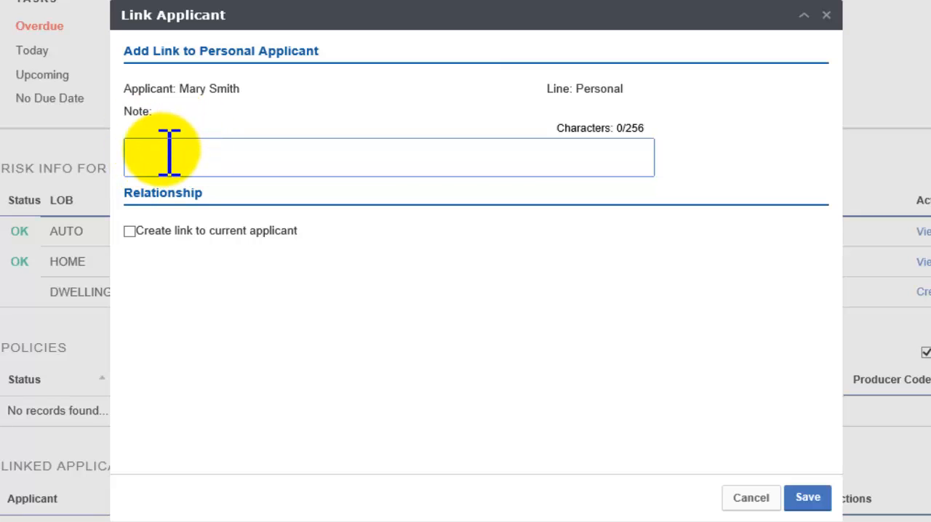
type("Sister")
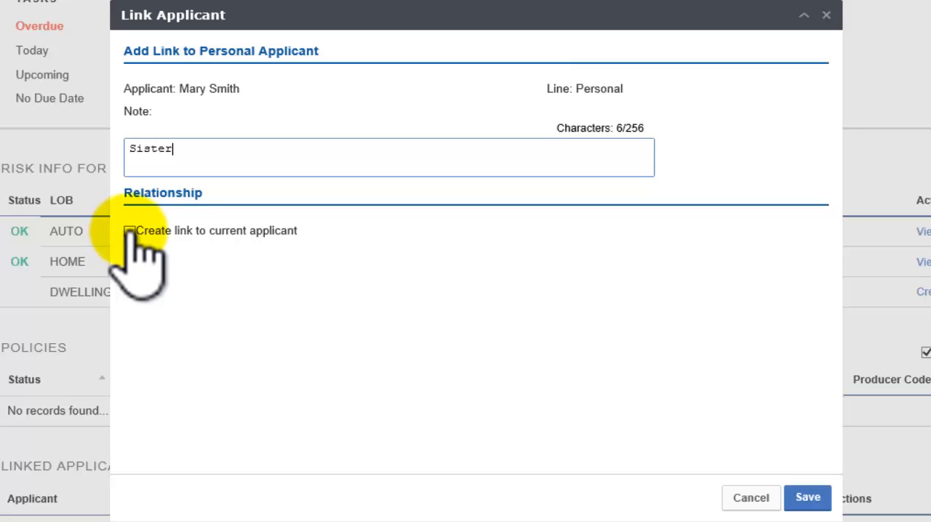
left_click(128, 231)
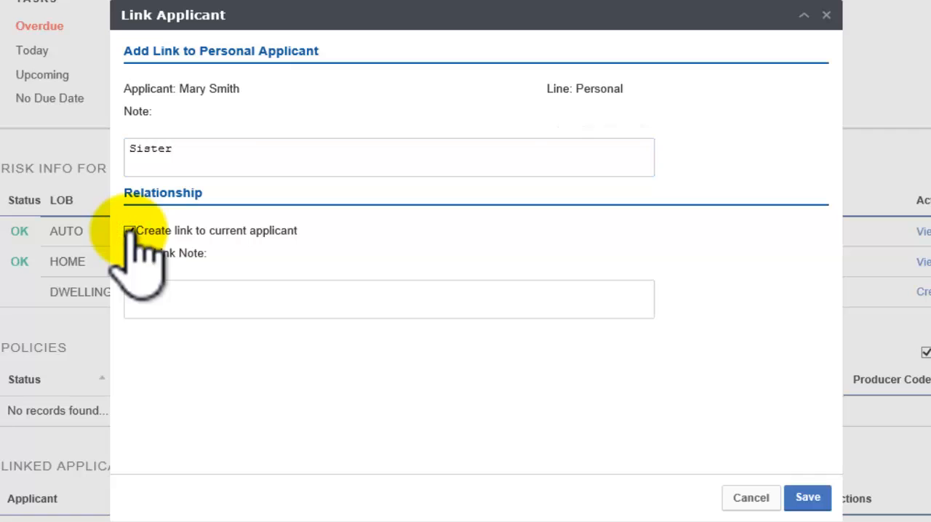
left_click(144, 291)
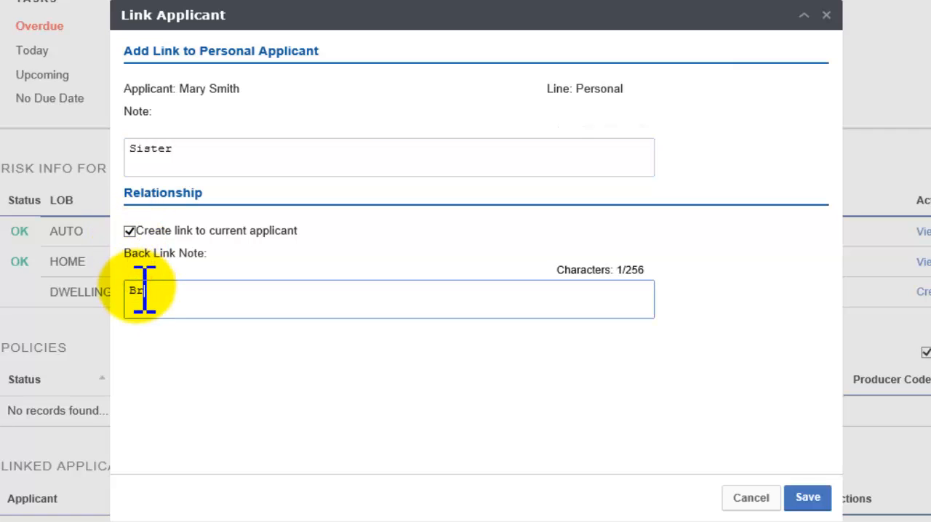
left_click(809, 498)
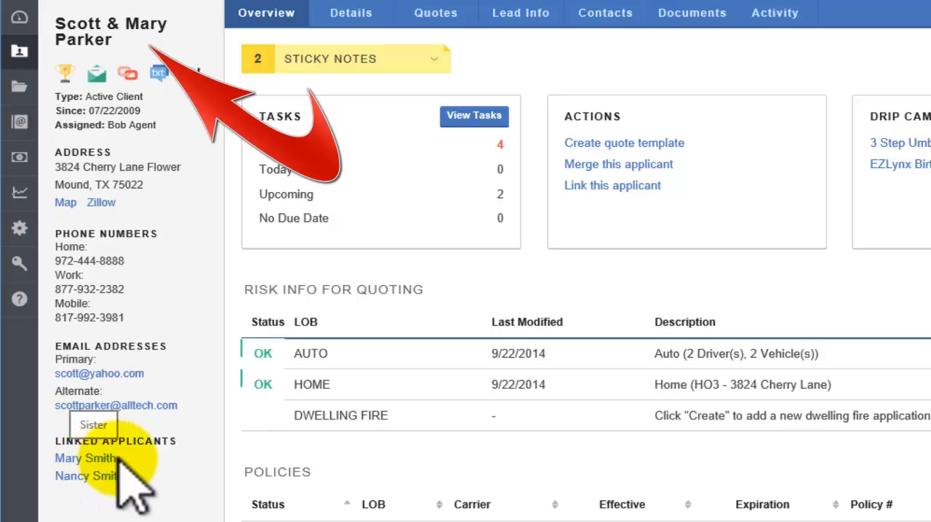
Check the relationship notes on both linked applicants' records, and open the details page of the original applicant
mouse_move(96, 460)
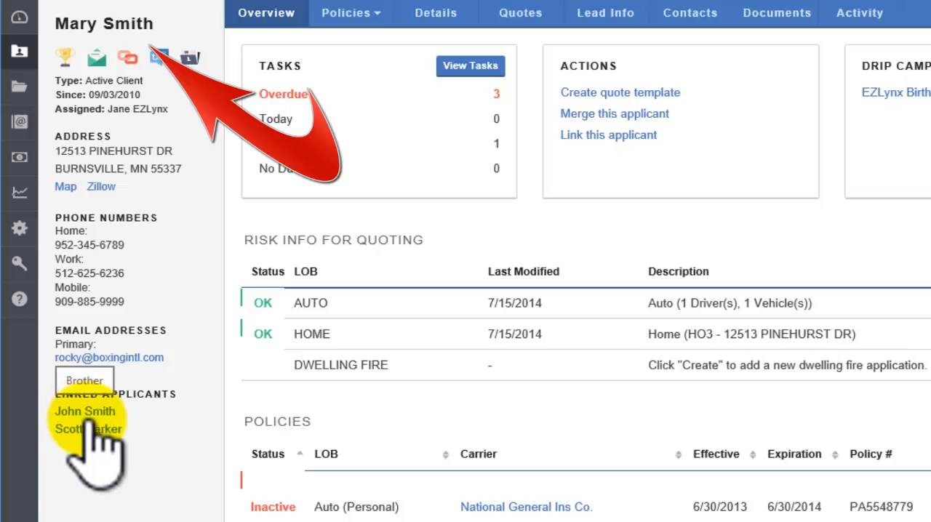
mouse_move(100, 431)
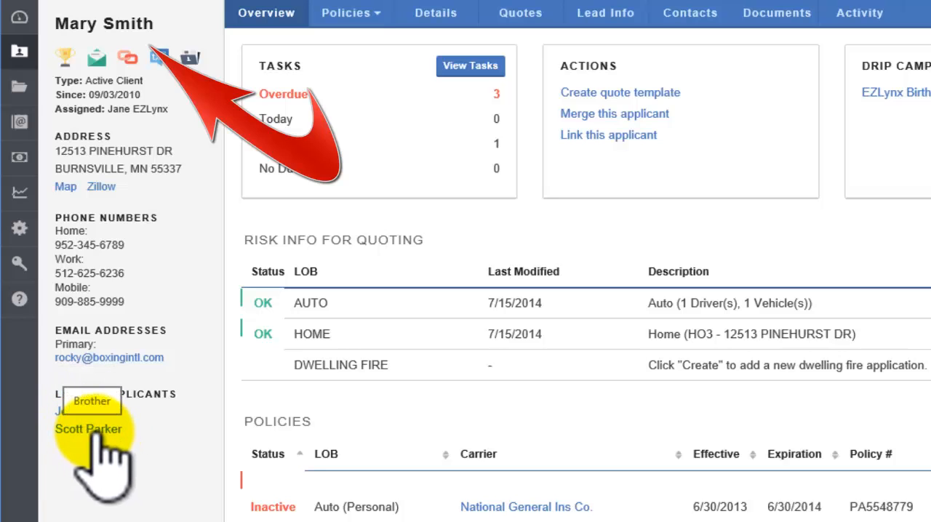
left_click(93, 430)
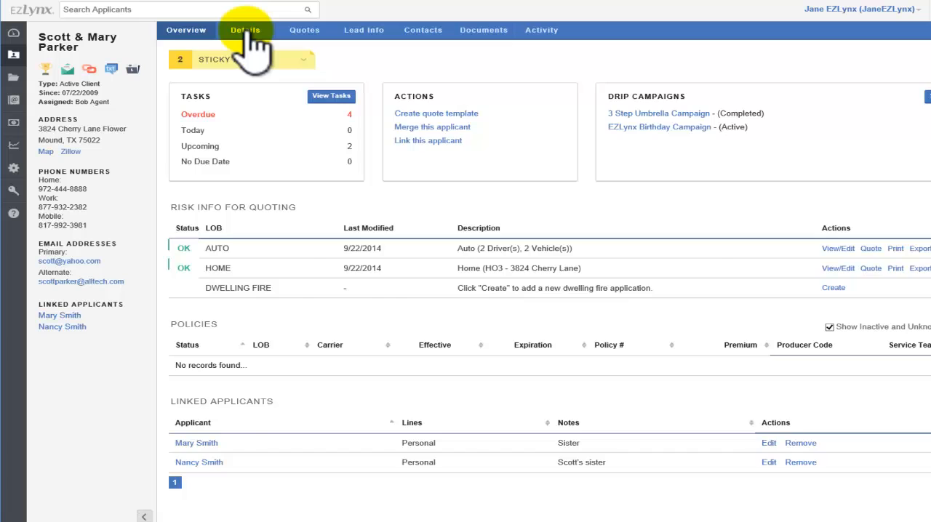
left_click(247, 33)
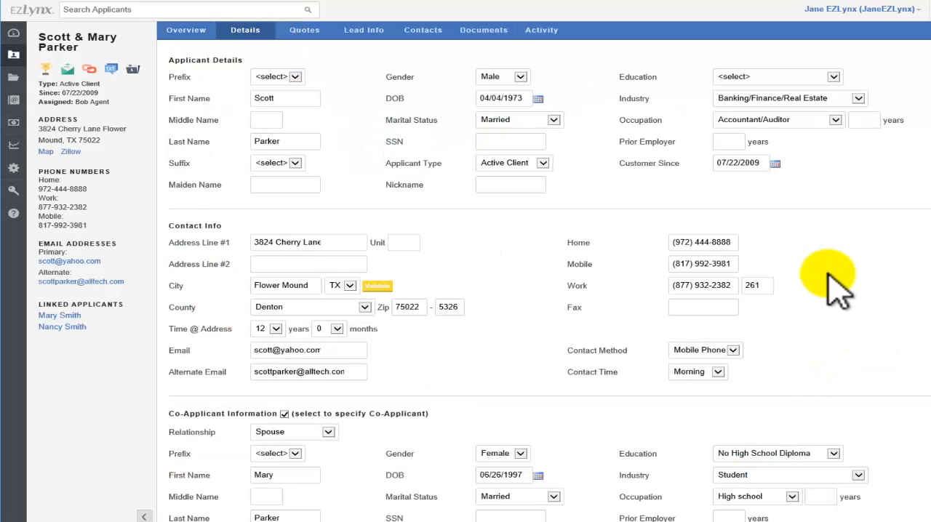
Check the applicant's quote submissions, and in the lead information replace the assigned agent with the signed-in user and save
left_click(304, 33)
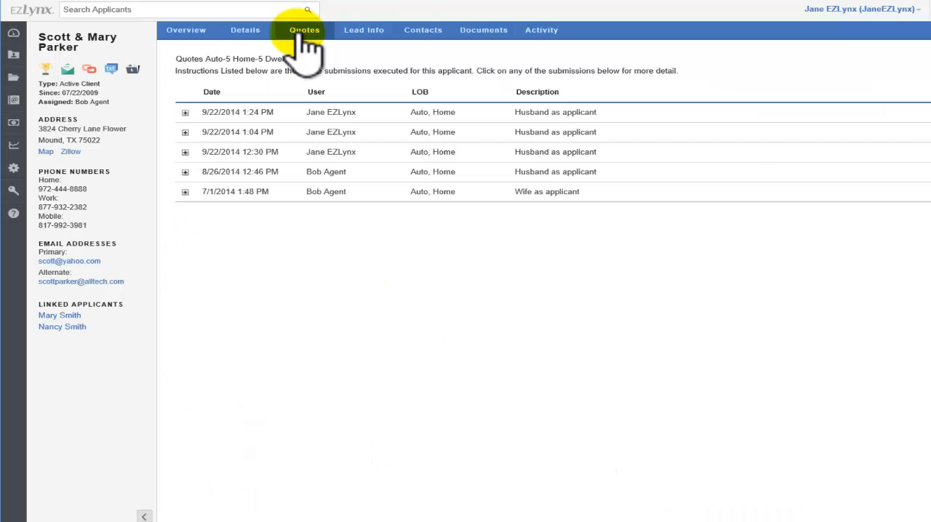
left_click(363, 33)
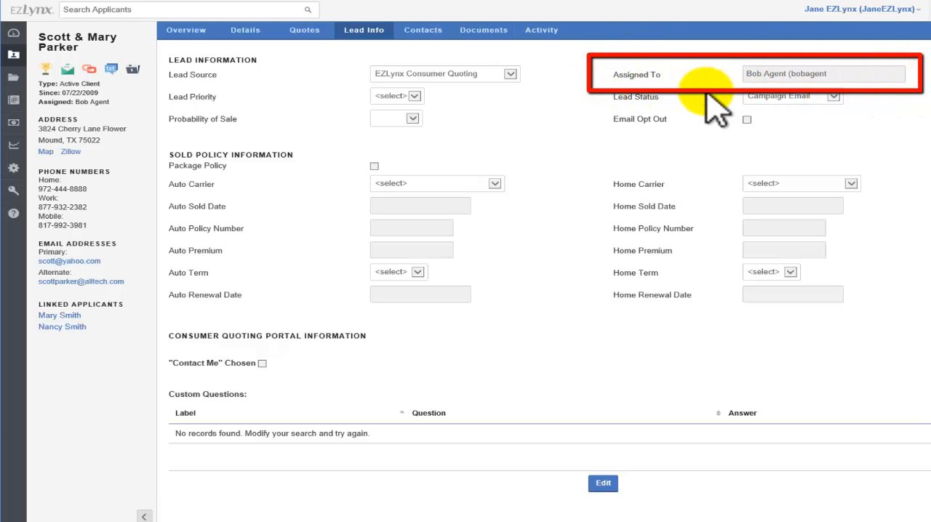
left_click(601, 488)
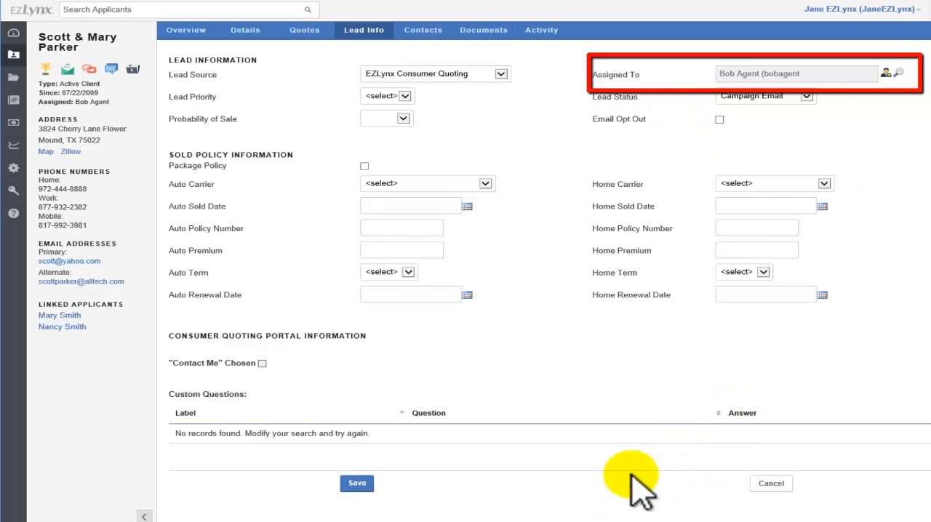
left_click(887, 74)
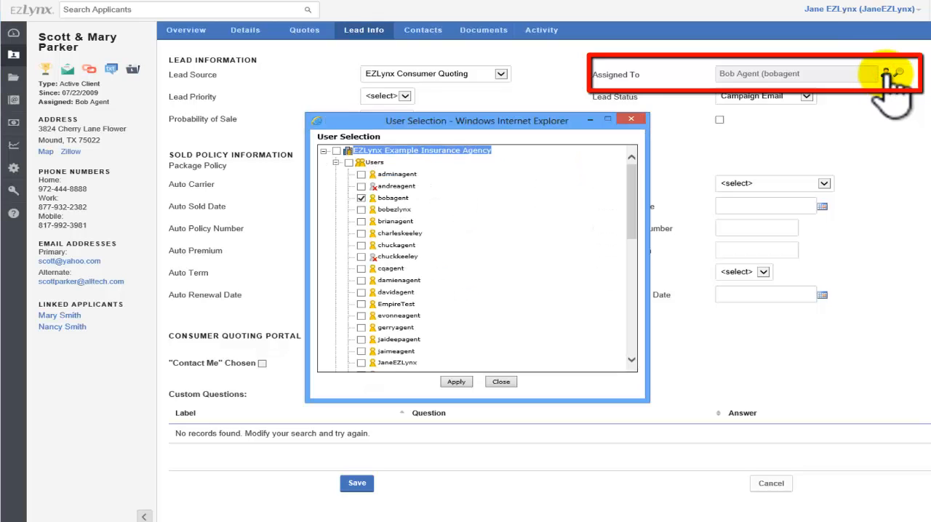
left_click(361, 198)
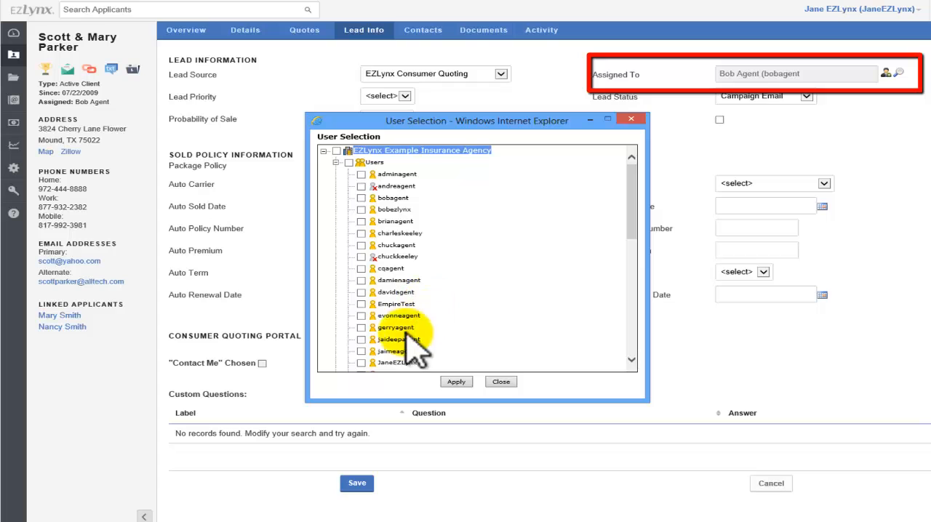
left_click(362, 362)
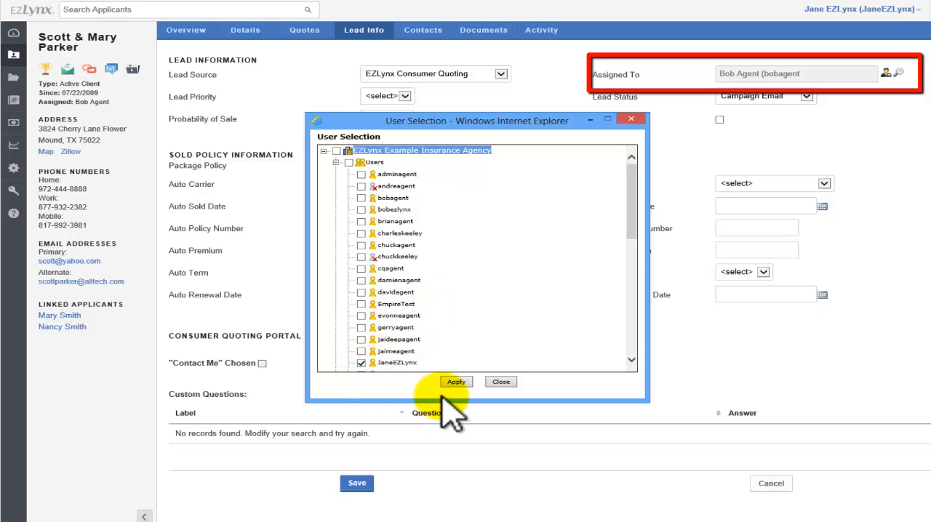
left_click(458, 383)
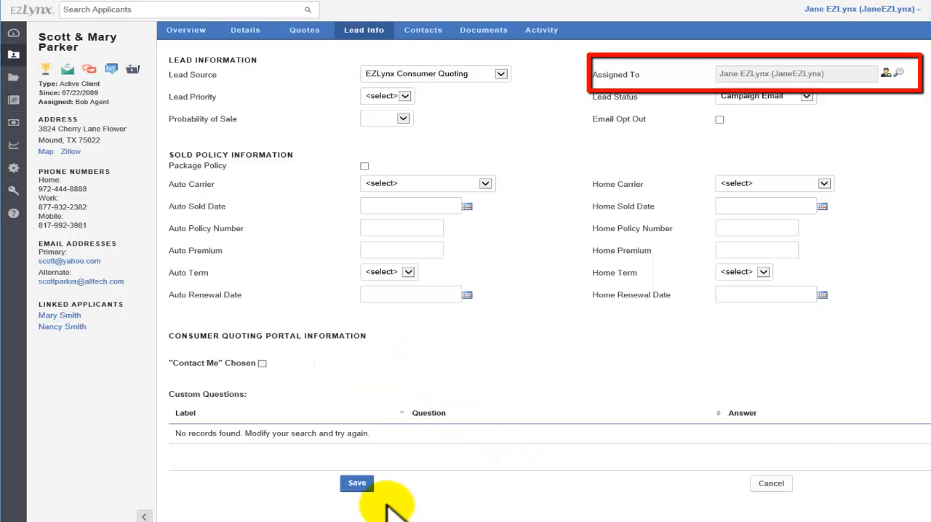
left_click(356, 484)
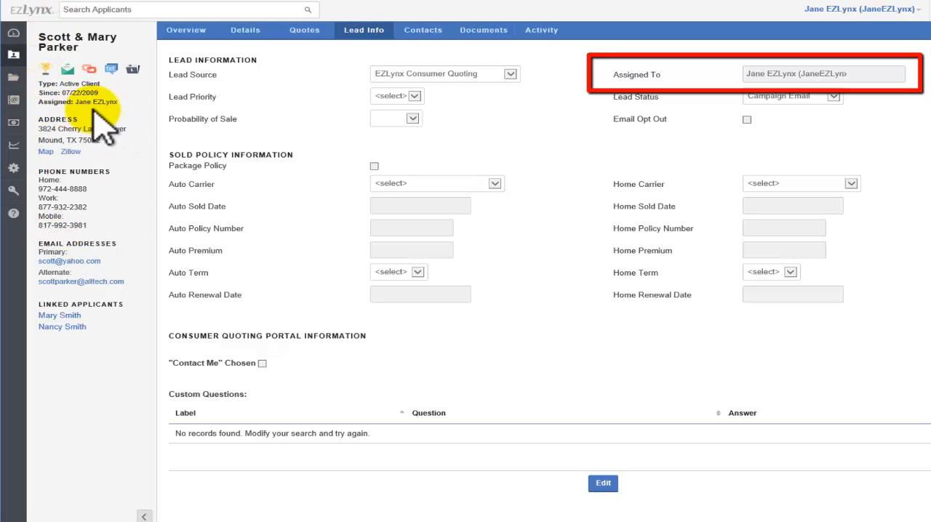
View the applicant's stored documents and the available options for adding a new one
left_click(474, 32)
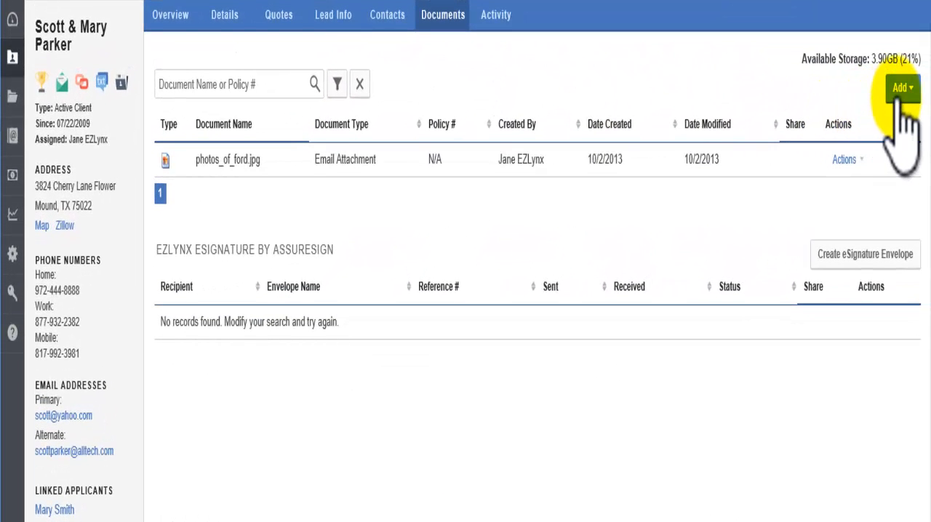
left_click(901, 90)
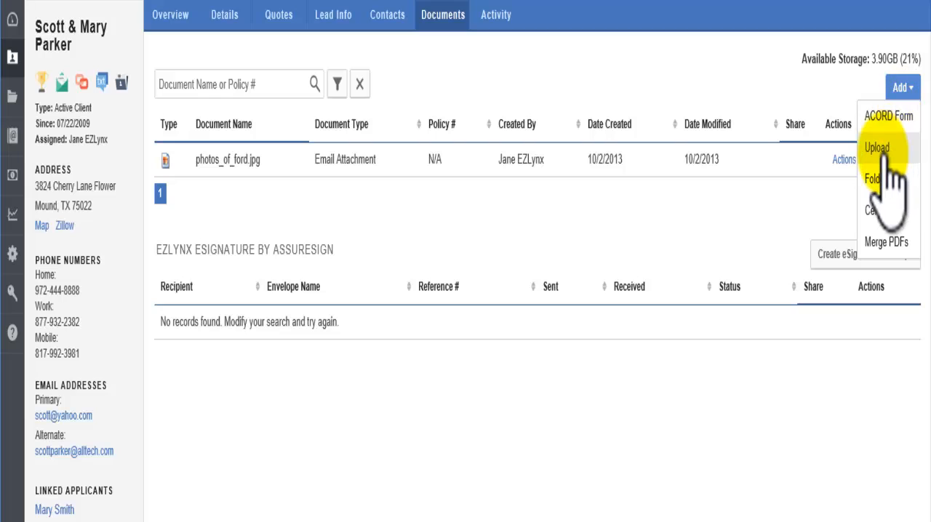
left_click(902, 92)
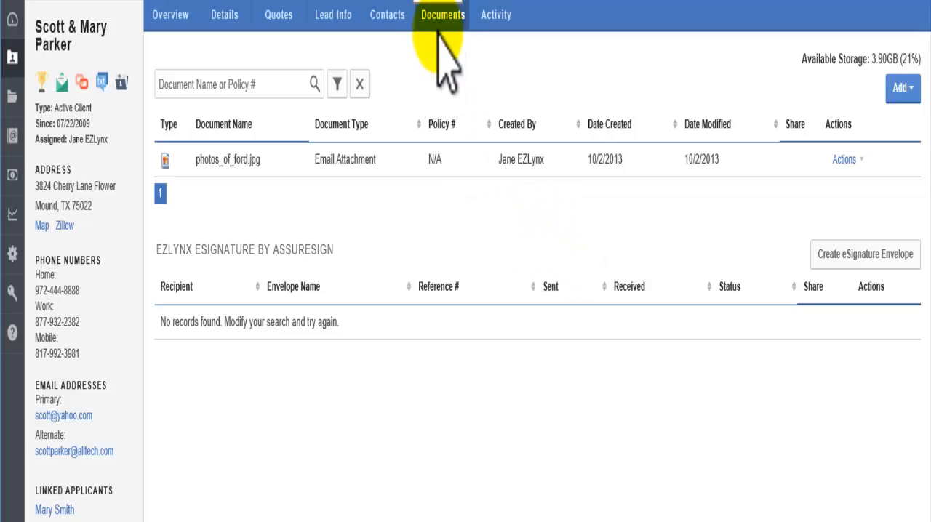
Show system activities in the applicant's activity history and review the logged quotes and reassignments
left_click(504, 28)
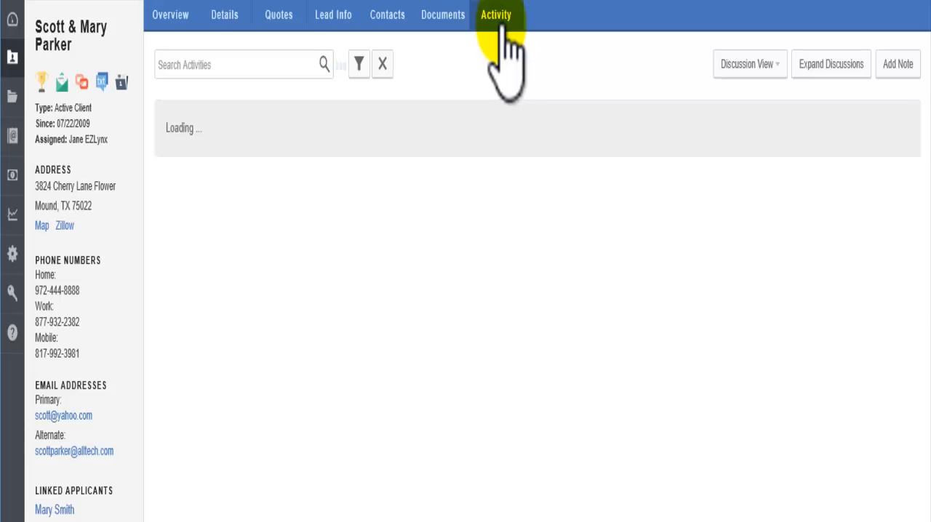
left_click(358, 65)
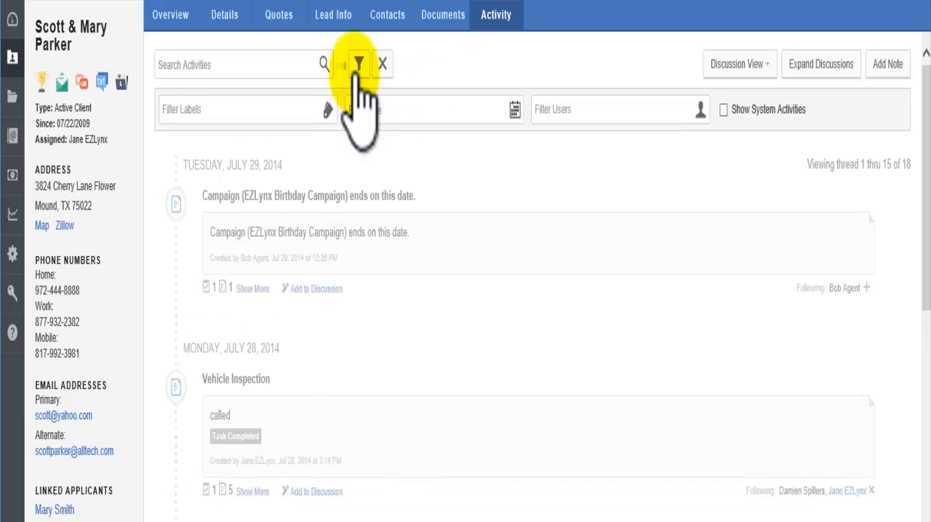
left_click(724, 110)
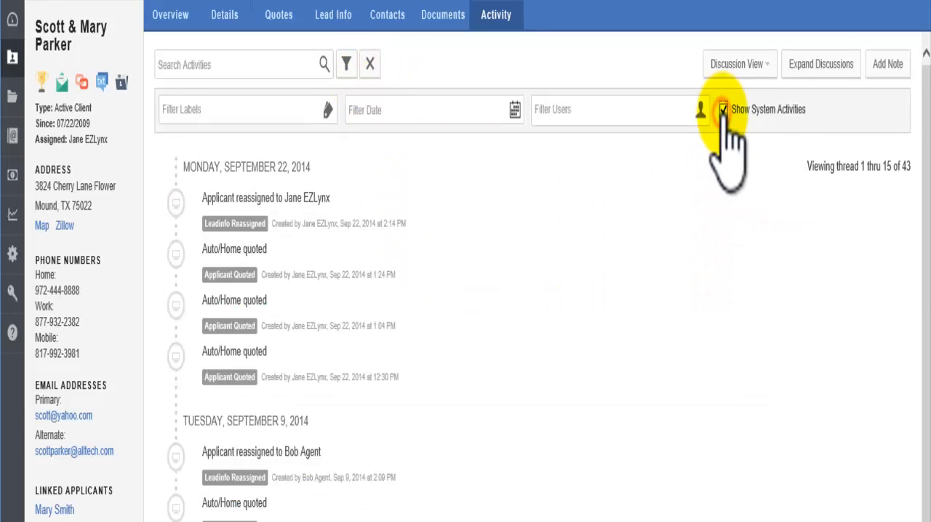
scroll(530, 227, "down", 3)
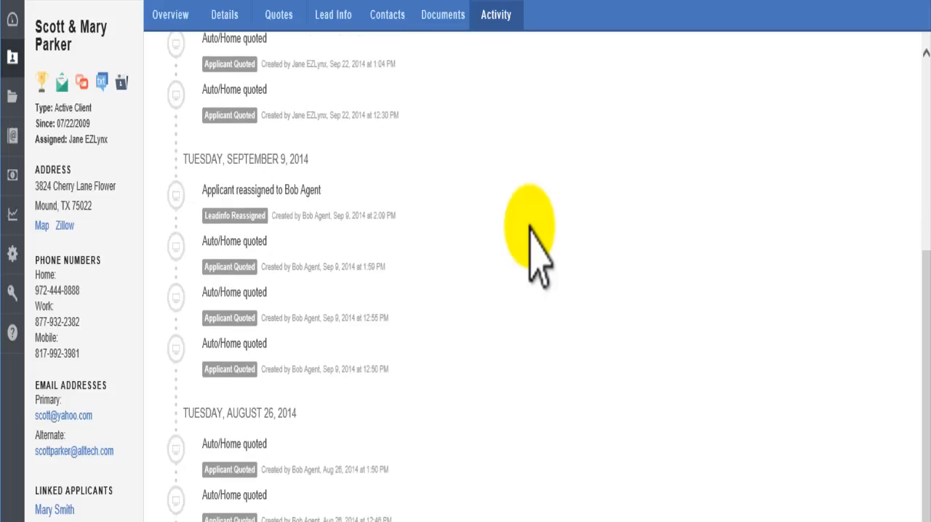
scroll(530, 227, "up", 3)
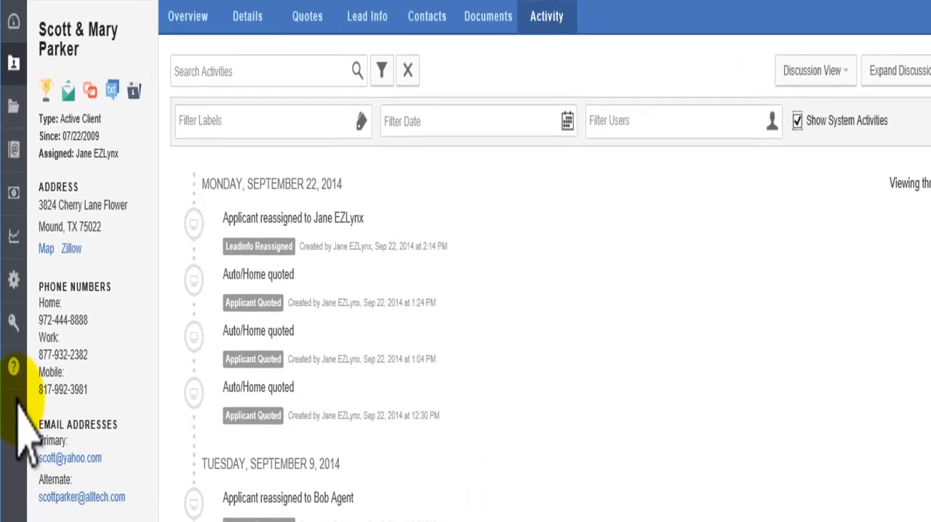
Open the EZLynx support page and look over the help topics and the phone and email support hours
mouse_move(16, 380)
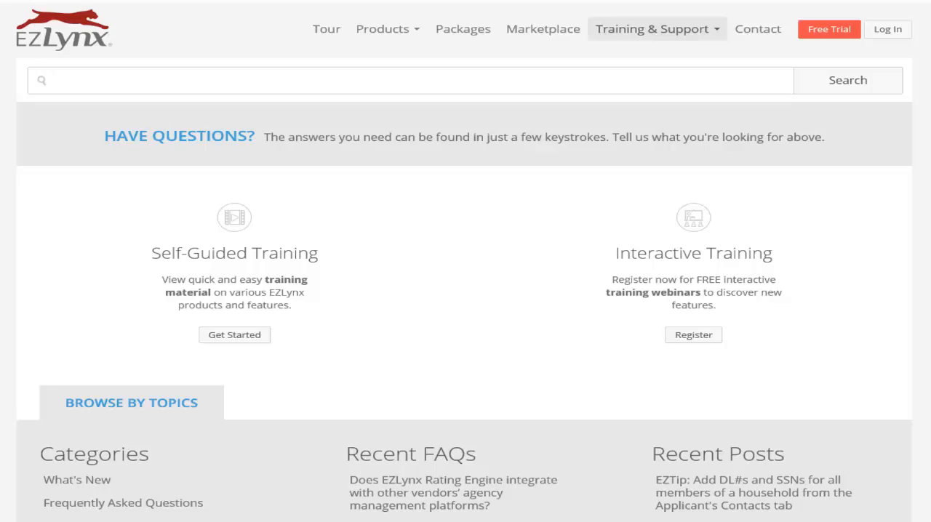
scroll(466, 262, "down", 10)
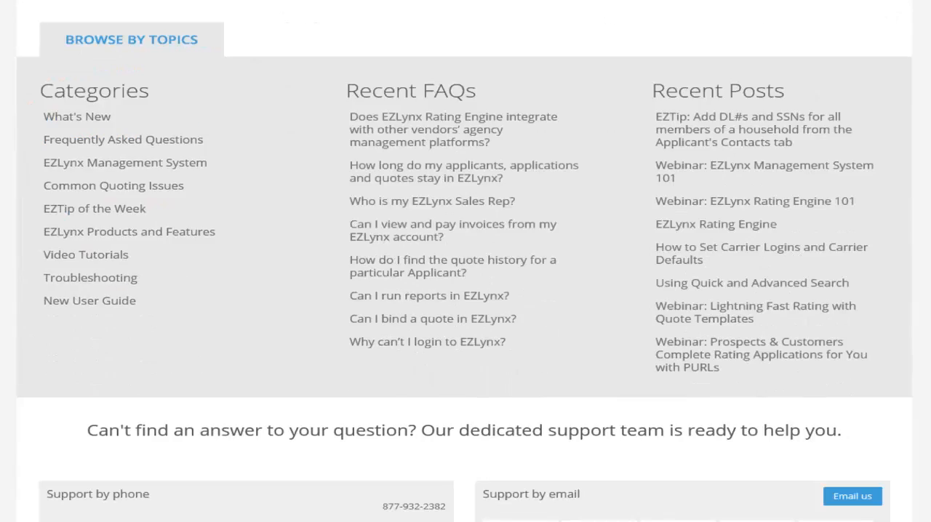
scroll(465, 262, "up", 1)
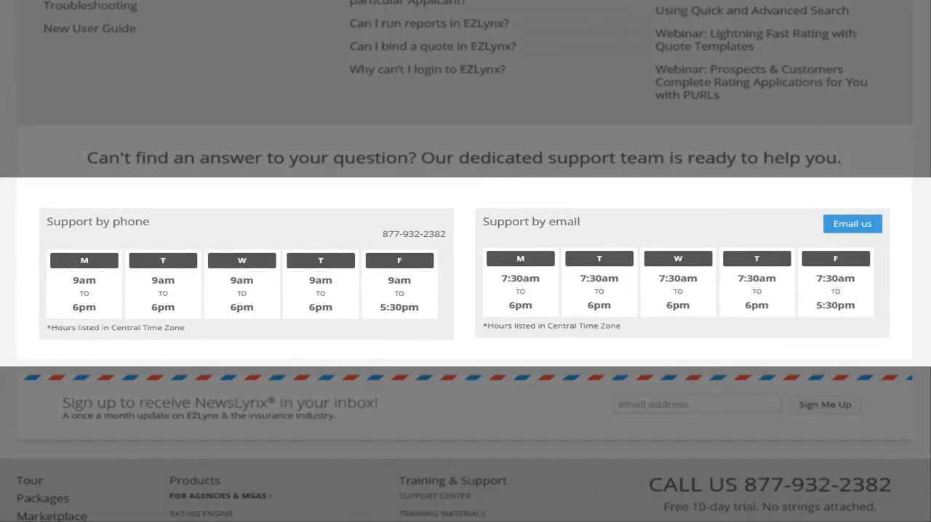